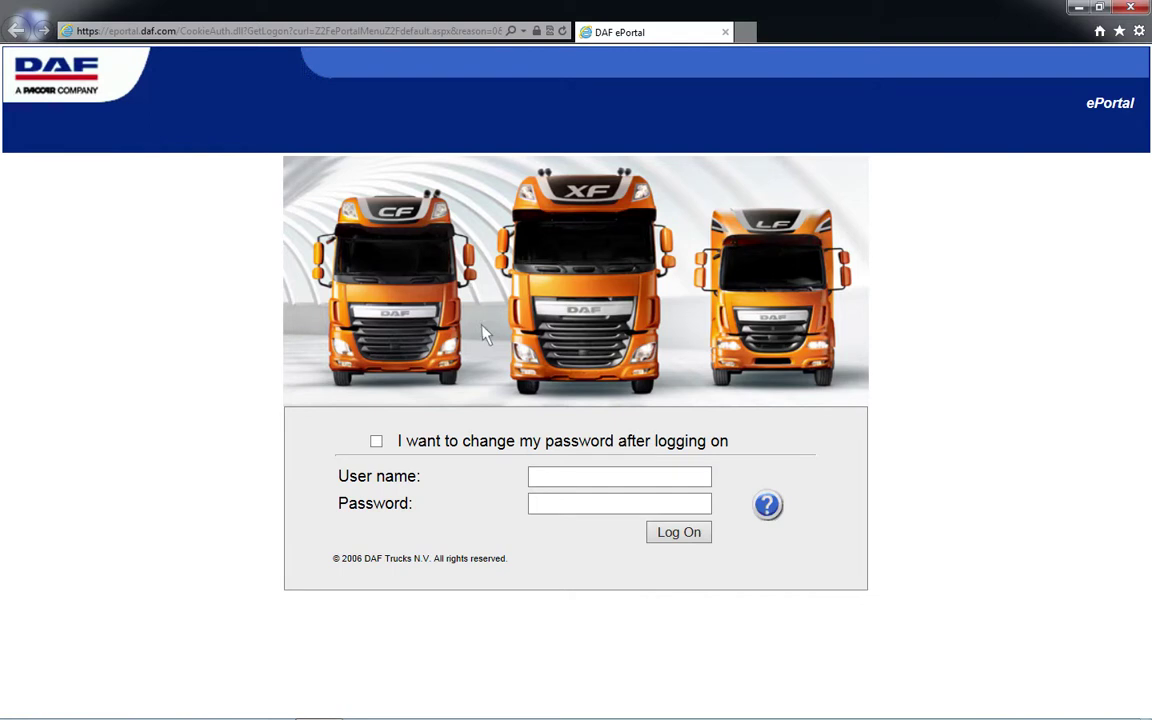
# Log in to DAF ePortal with the user name and password, then open Certificate management
pyautogui.click(534, 477)
pyautogui.write('DAVIE4')
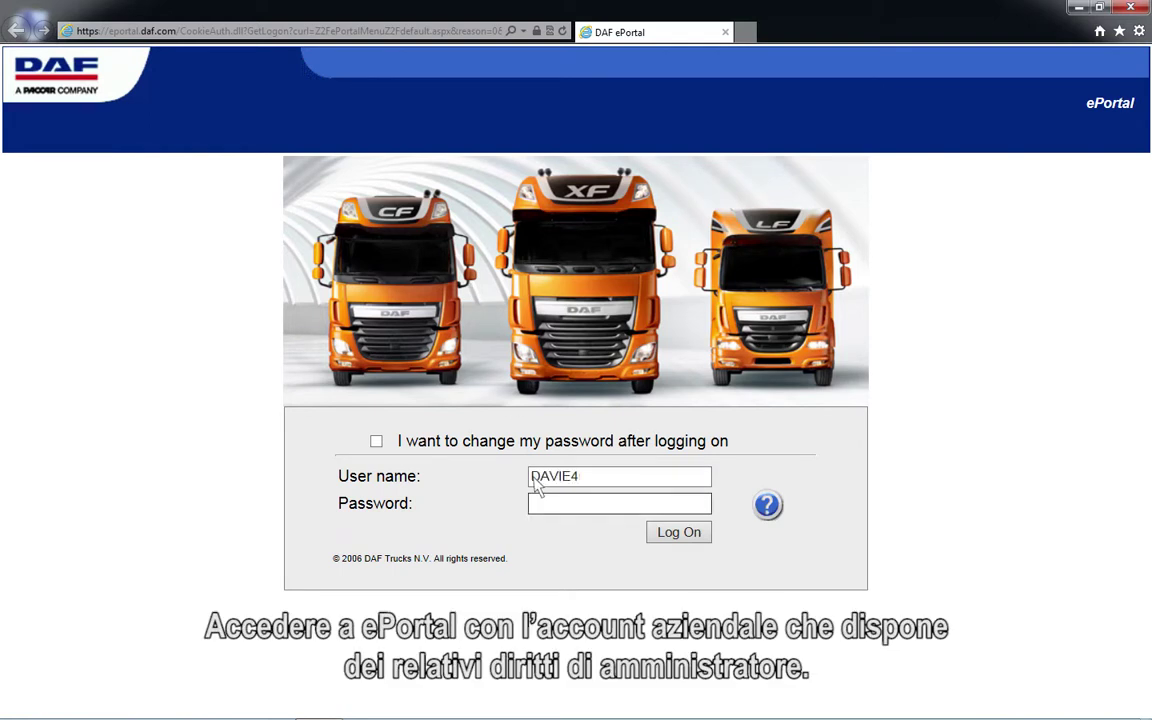
pyautogui.write('user')
pyautogui.click(538, 507)
pyautogui.write('******')
pyautogui.click(679, 533)
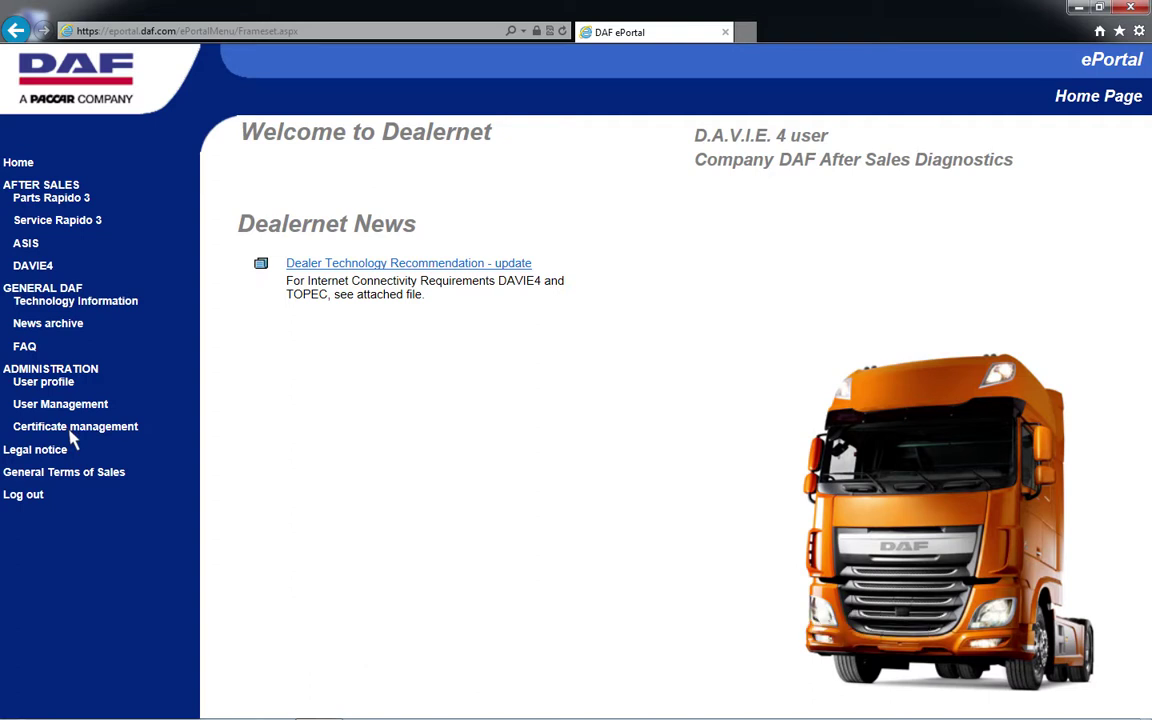
pyautogui.click(71, 430)
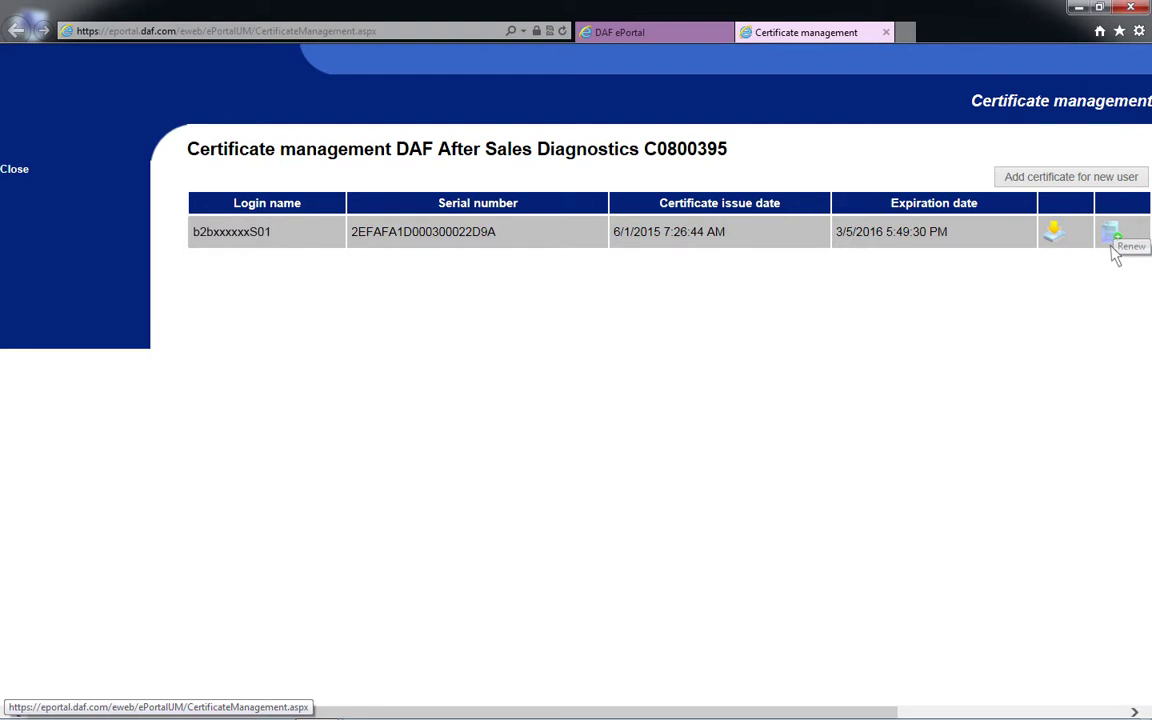
# Renew the existing certificate, save its .pfx download and open the download folder
pyautogui.click(1111, 249)
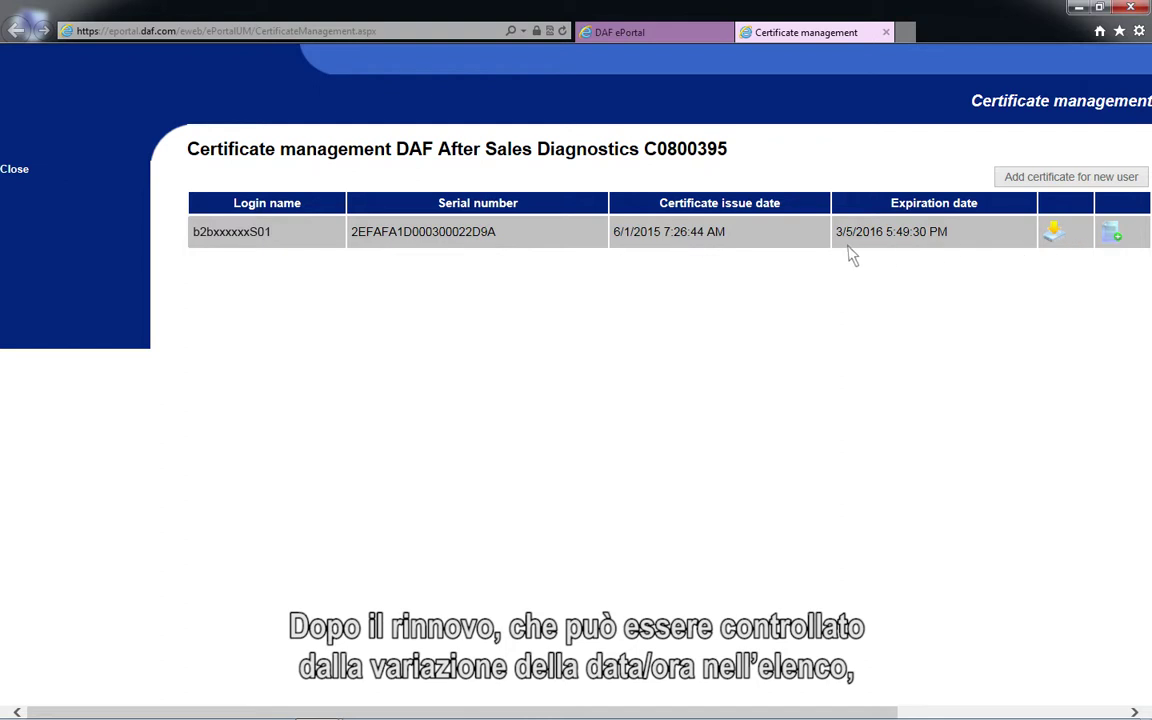
pyautogui.click(1048, 247)
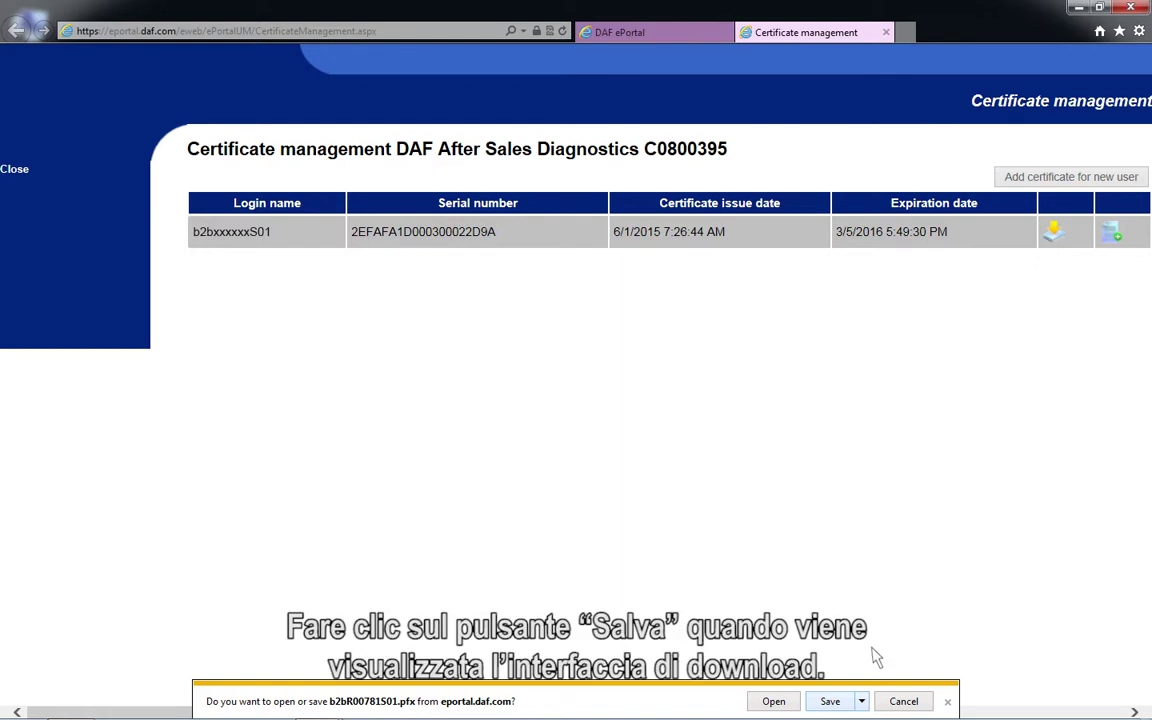
pyautogui.click(846, 704)
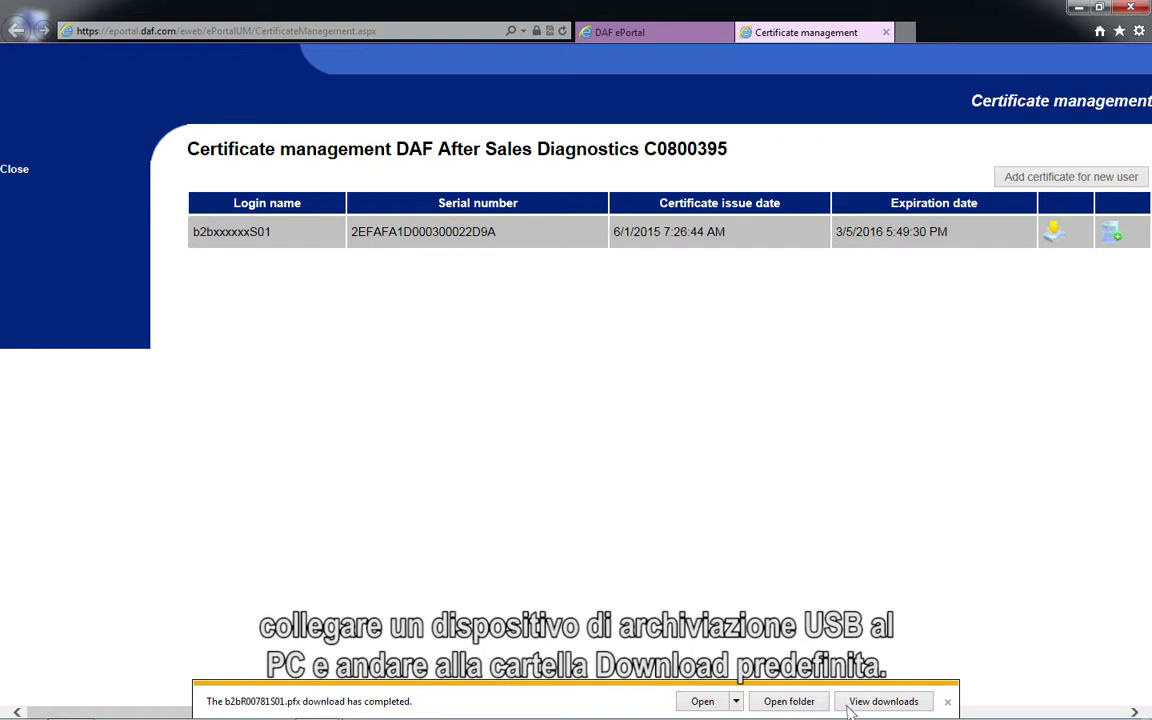
pyautogui.click(789, 703)
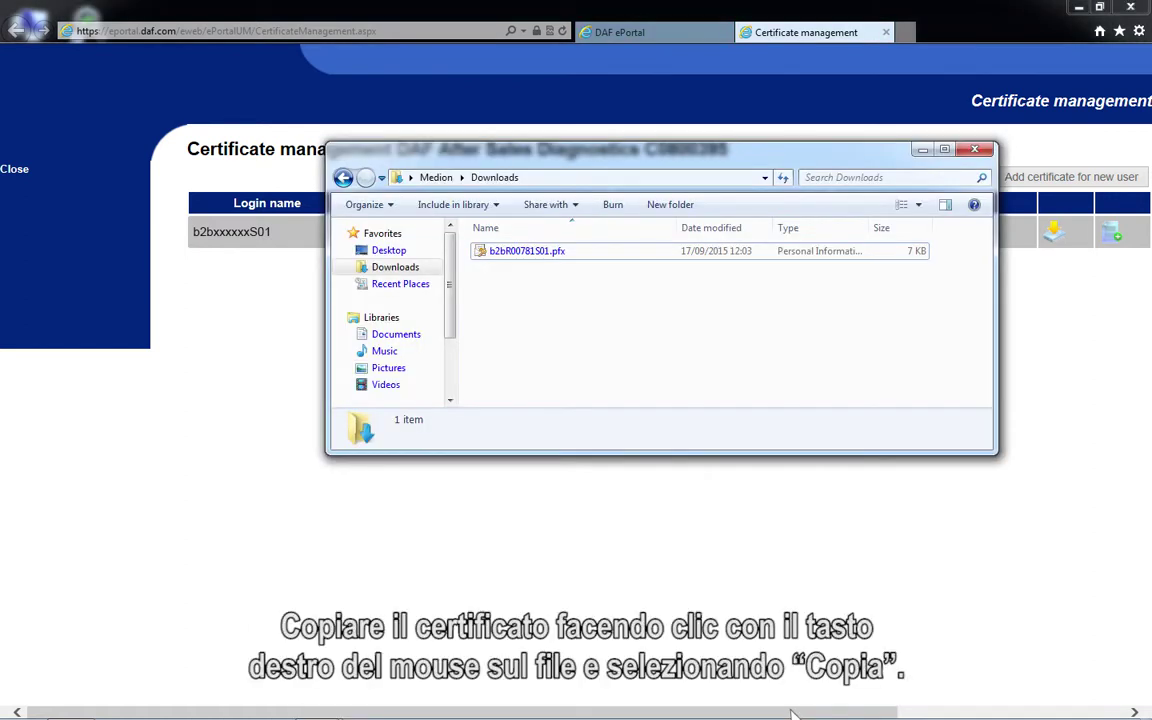
# Copy the downloaded .pfx certificate from Downloads and paste it onto USB DRIVE (F:)
pyautogui.rightClick(491, 258)
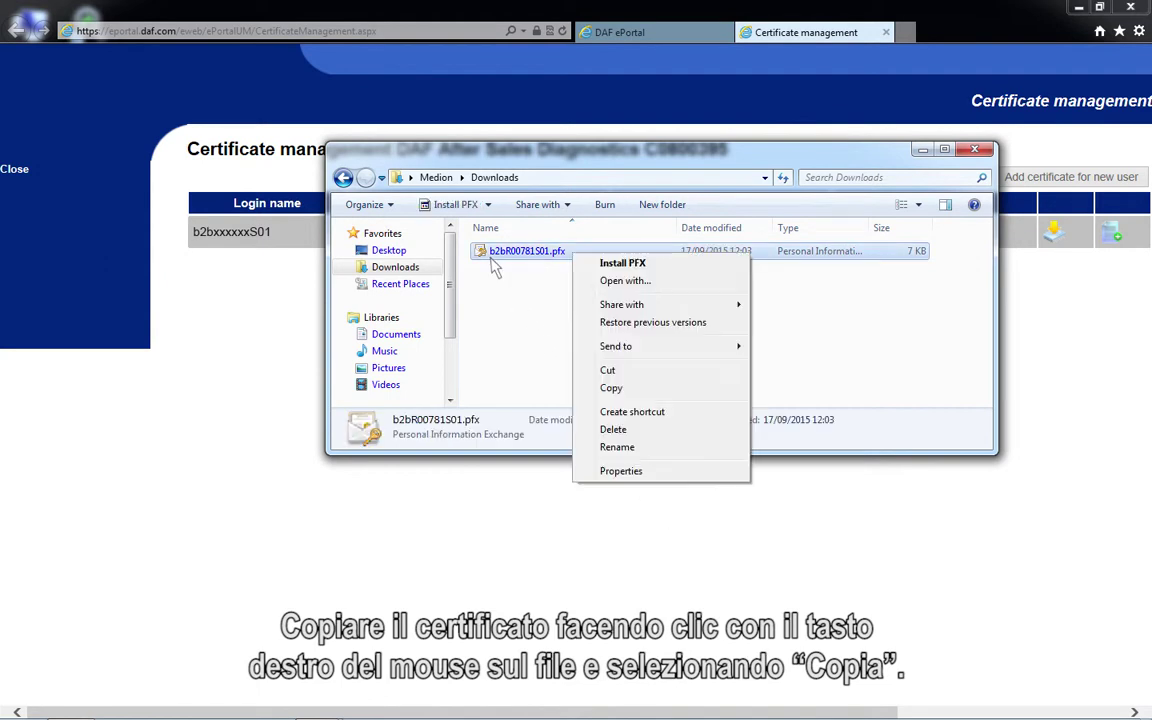
pyautogui.click(611, 388)
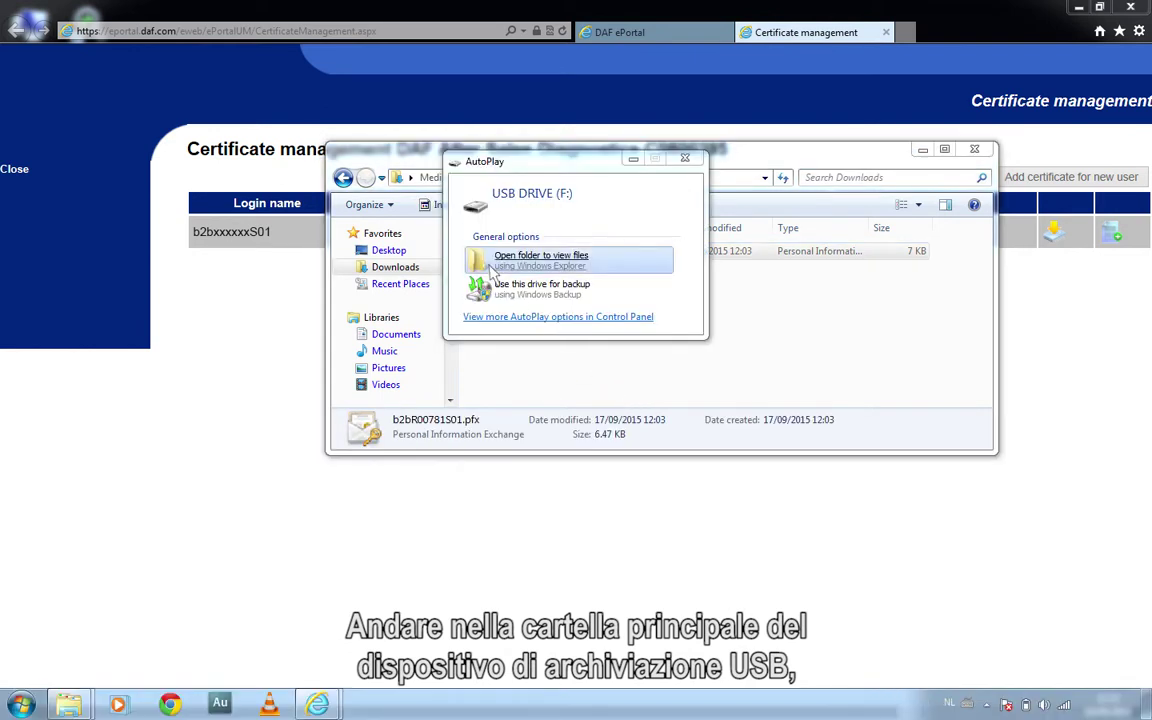
pyautogui.click(490, 268)
pyautogui.rightClick(623, 421)
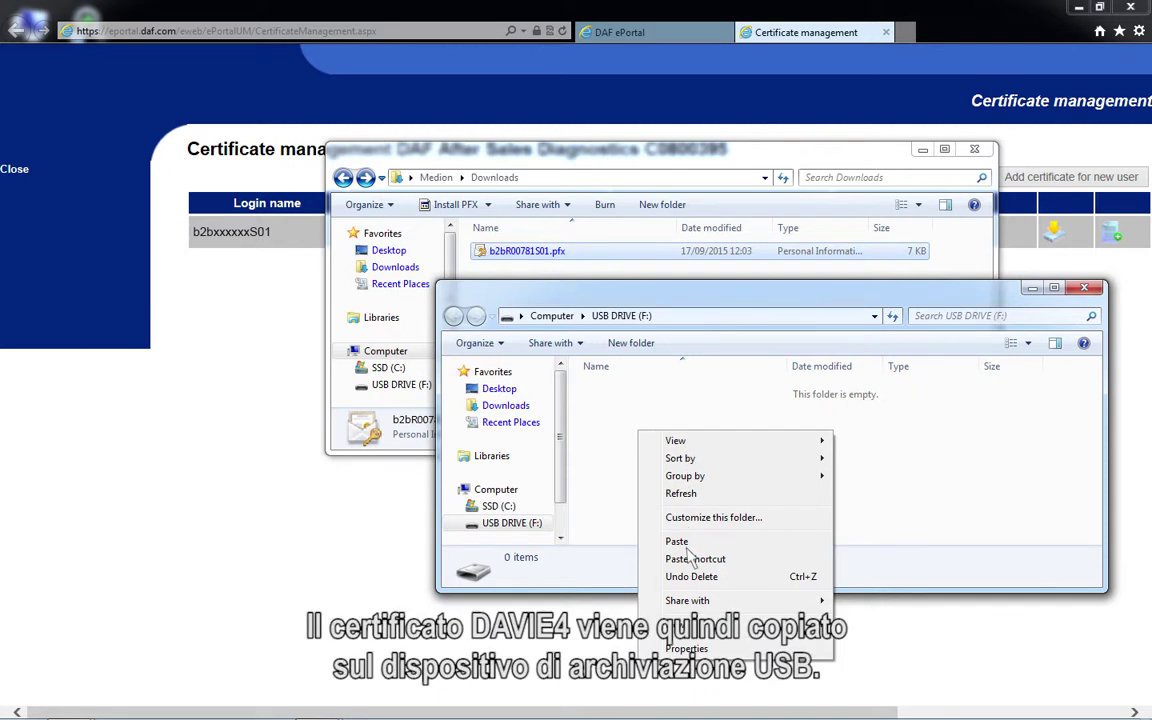
pyautogui.click(687, 545)
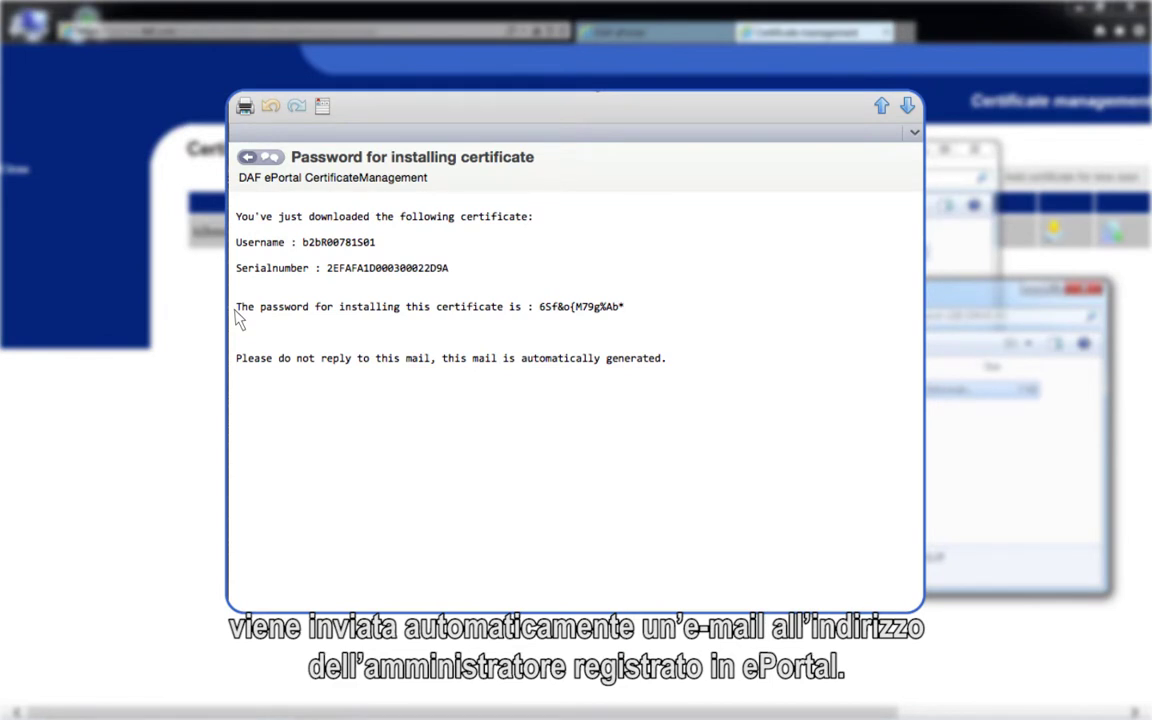
# Copy the certificate details and installation password text from the DAF ePortal password e-mail
pyautogui.moveTo(237, 217); pyautogui.dragTo(531, 291)
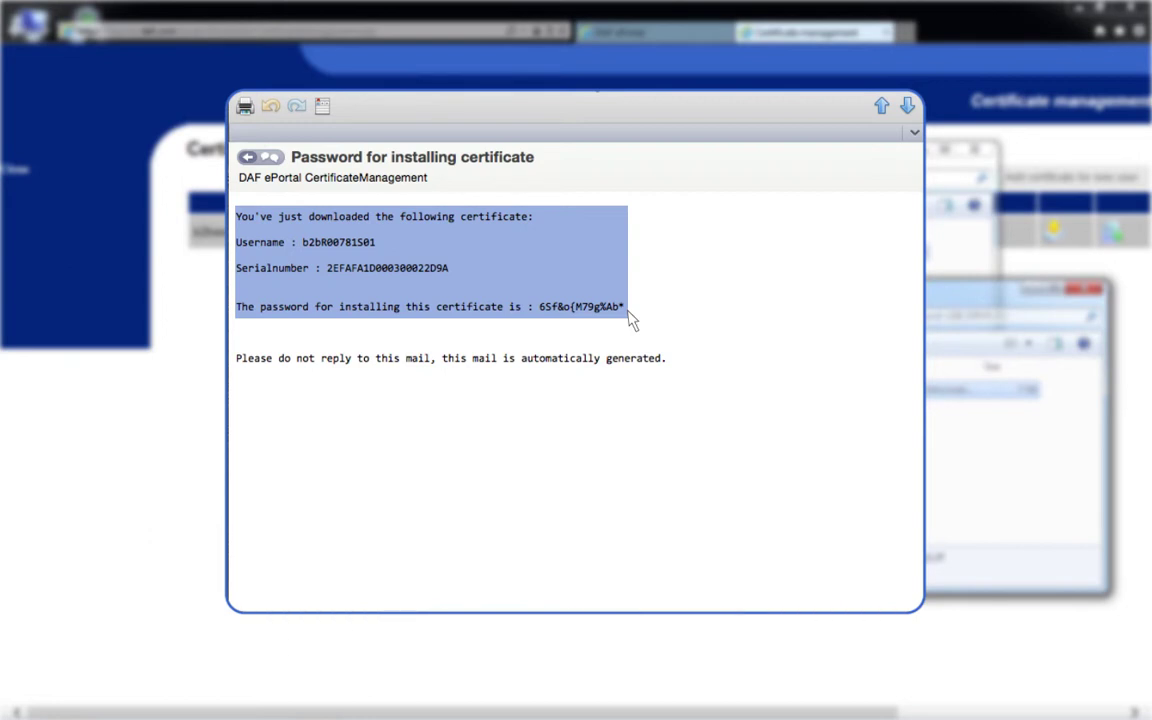
pyautogui.rightClick(629, 316)
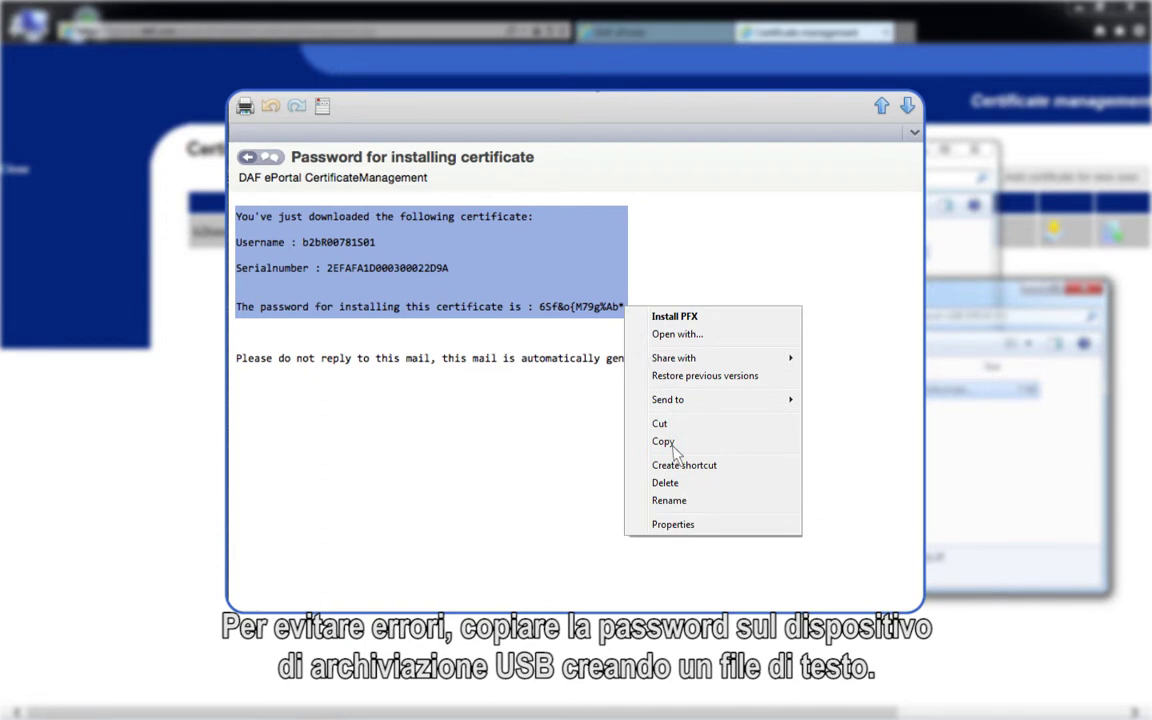
pyautogui.click(672, 445)
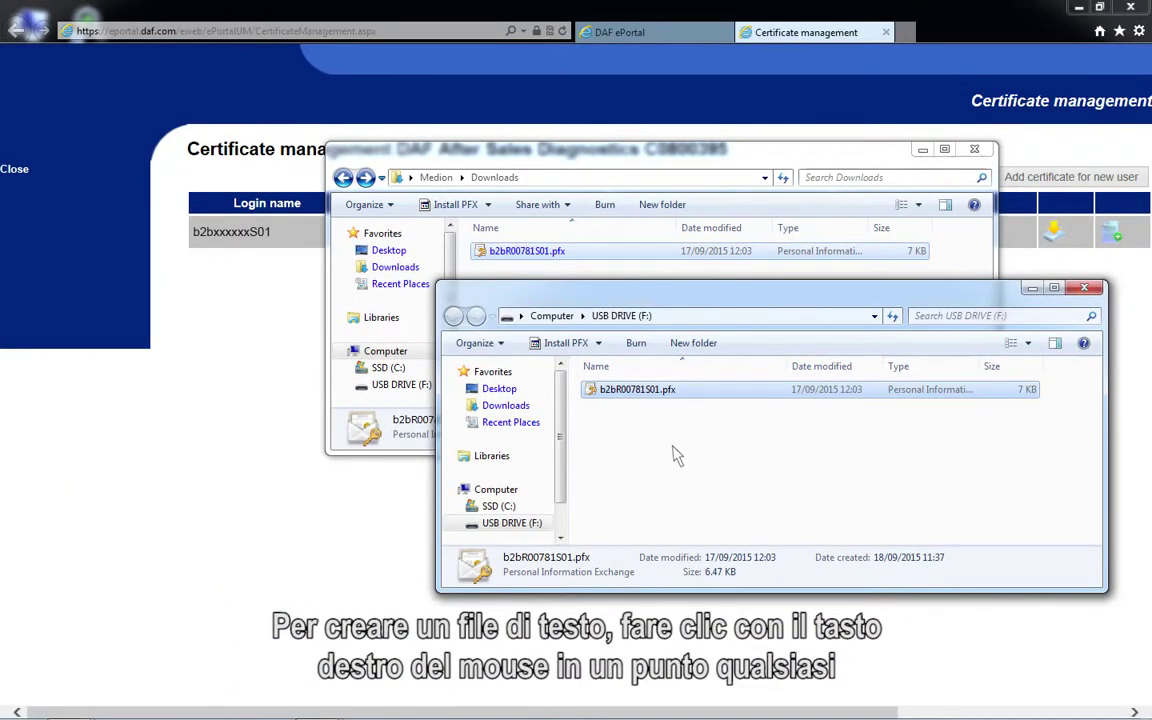
# Create a new text document on USB DRIVE (F:), keeping the default name New Text Document.txt
pyautogui.rightClick(590, 402)
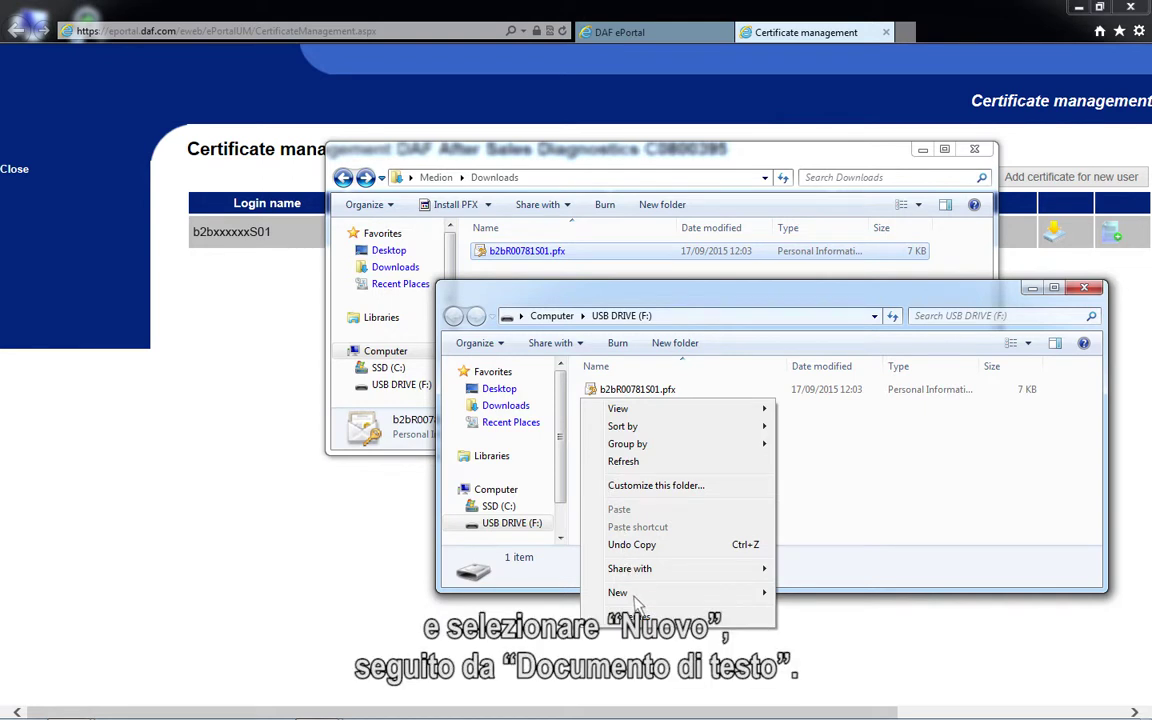
pyautogui.moveTo(710, 594)
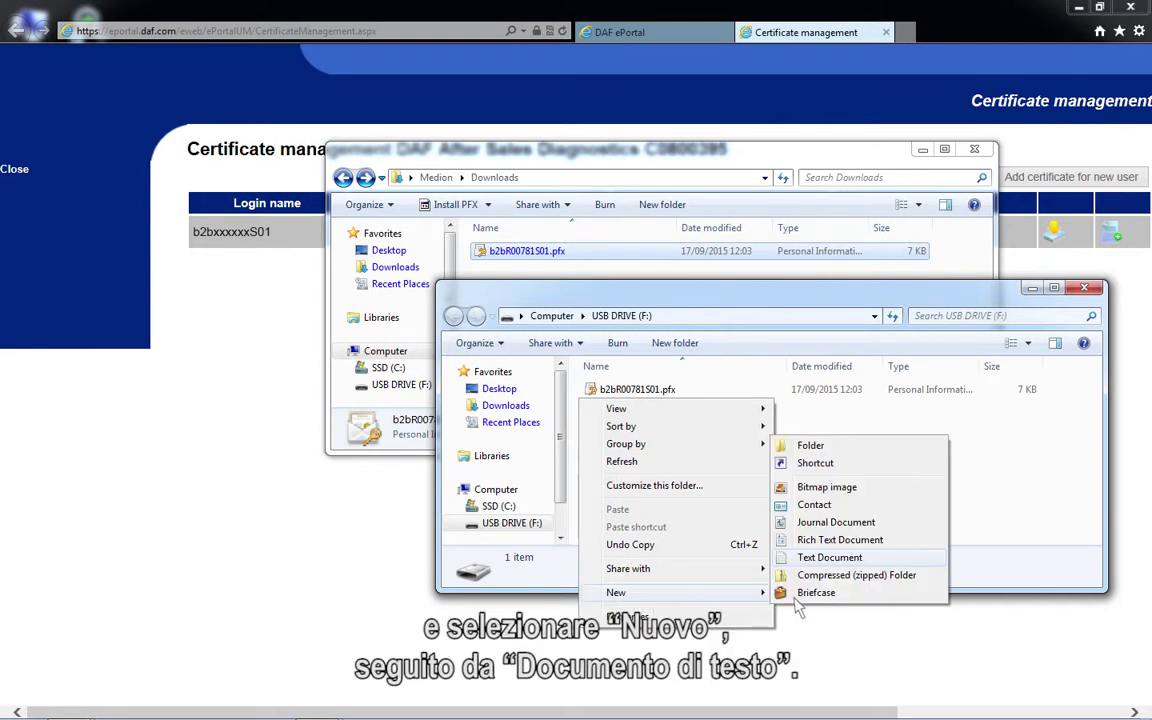
pyautogui.click(829, 557)
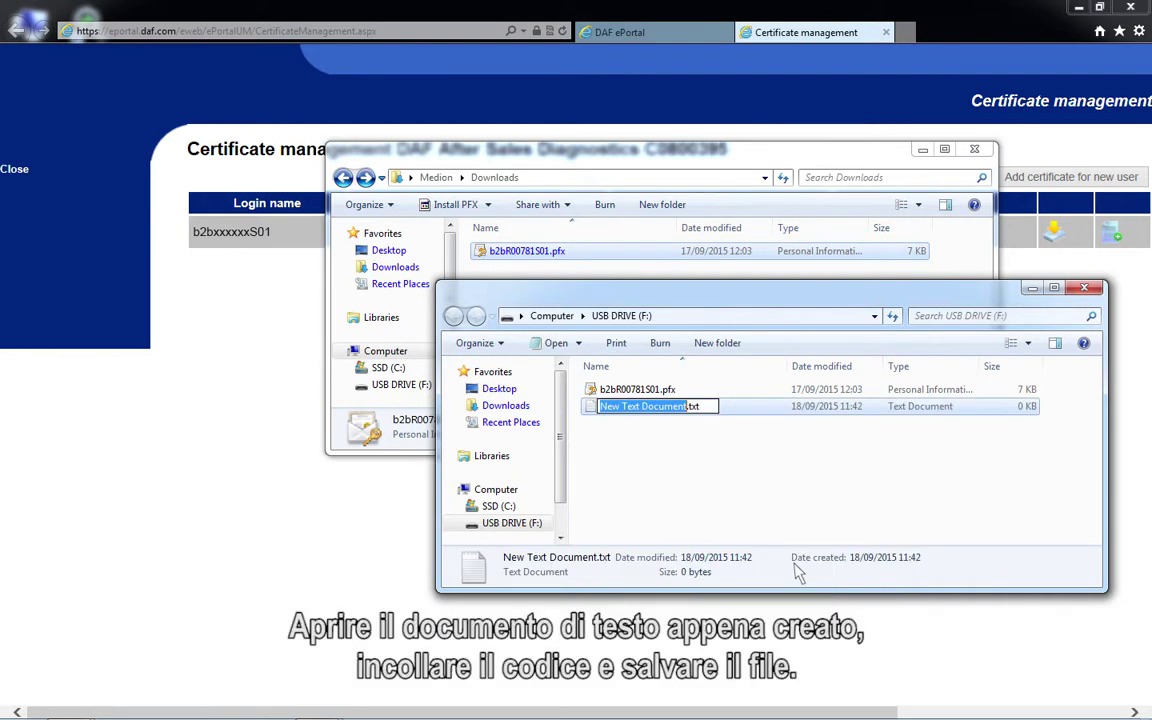
pyautogui.press('Return')
# Paste the copied certificate details and password into the document and save it on closing
pyautogui.doubleClick(597, 414)
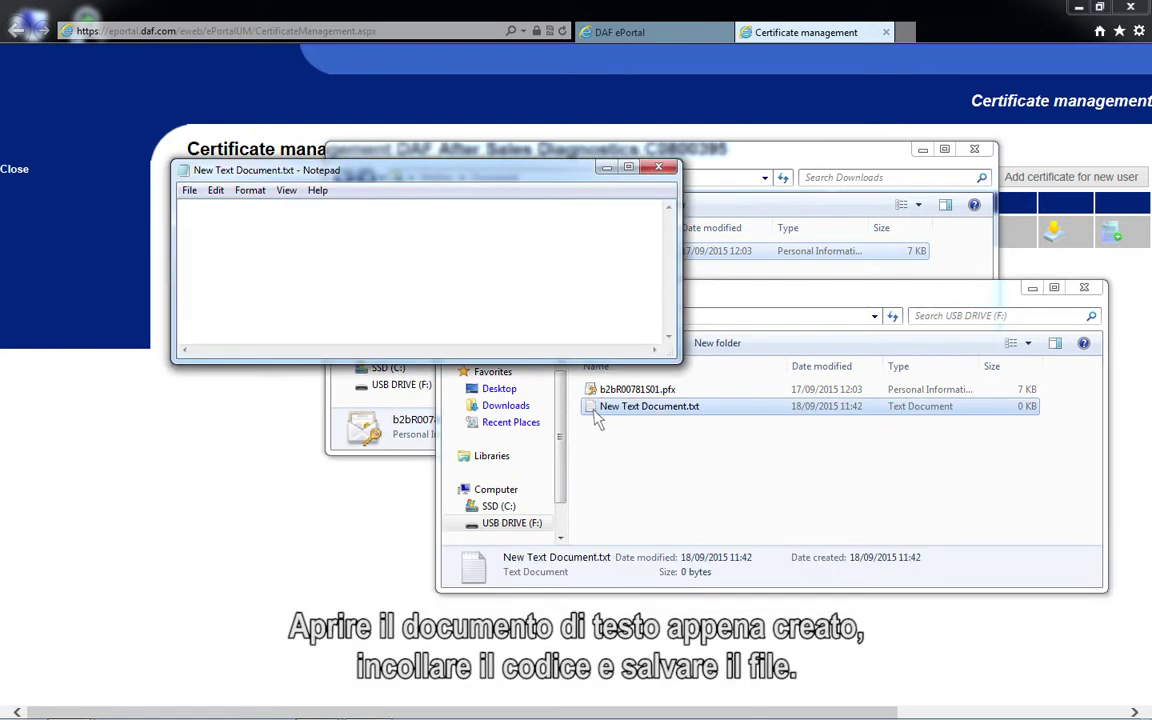
pyautogui.rightClick(186, 206)
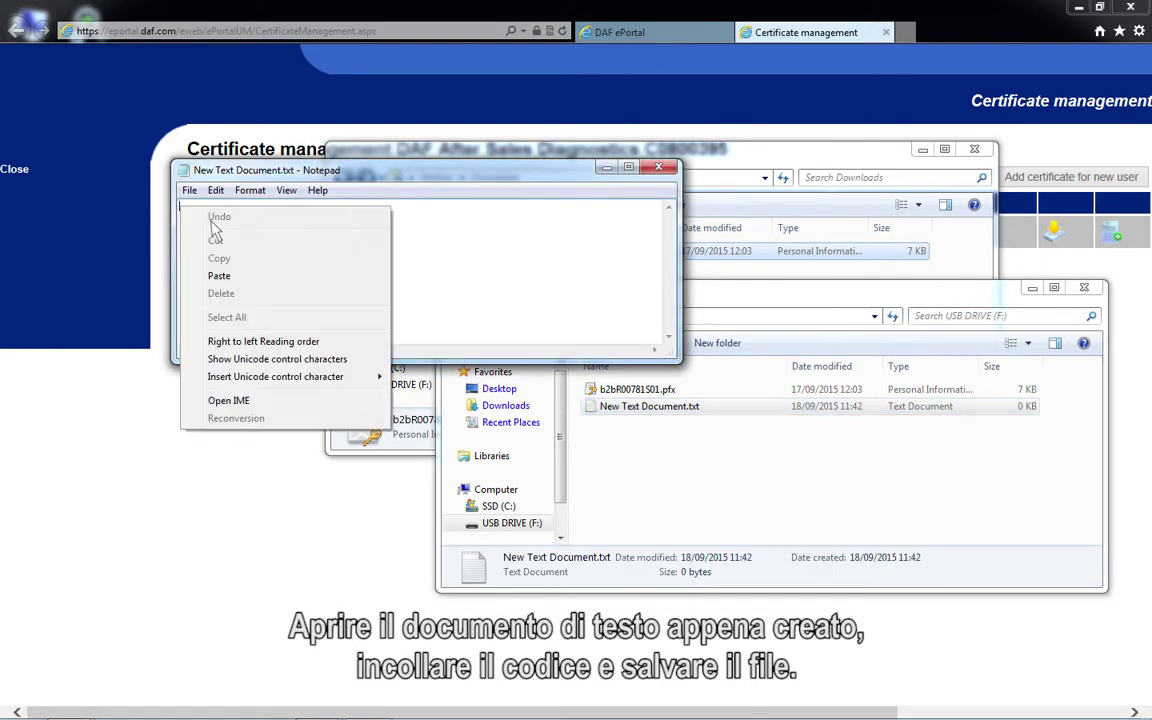
pyautogui.click(219, 277)
pyautogui.click(658, 166)
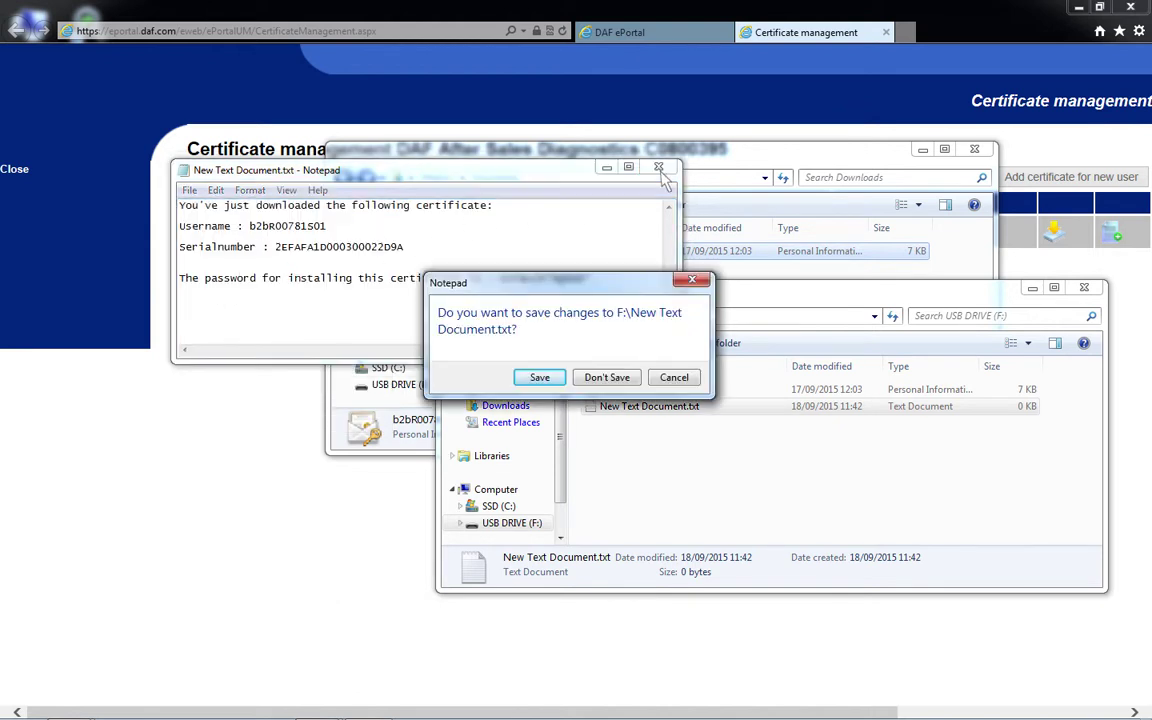
pyautogui.click(540, 377)
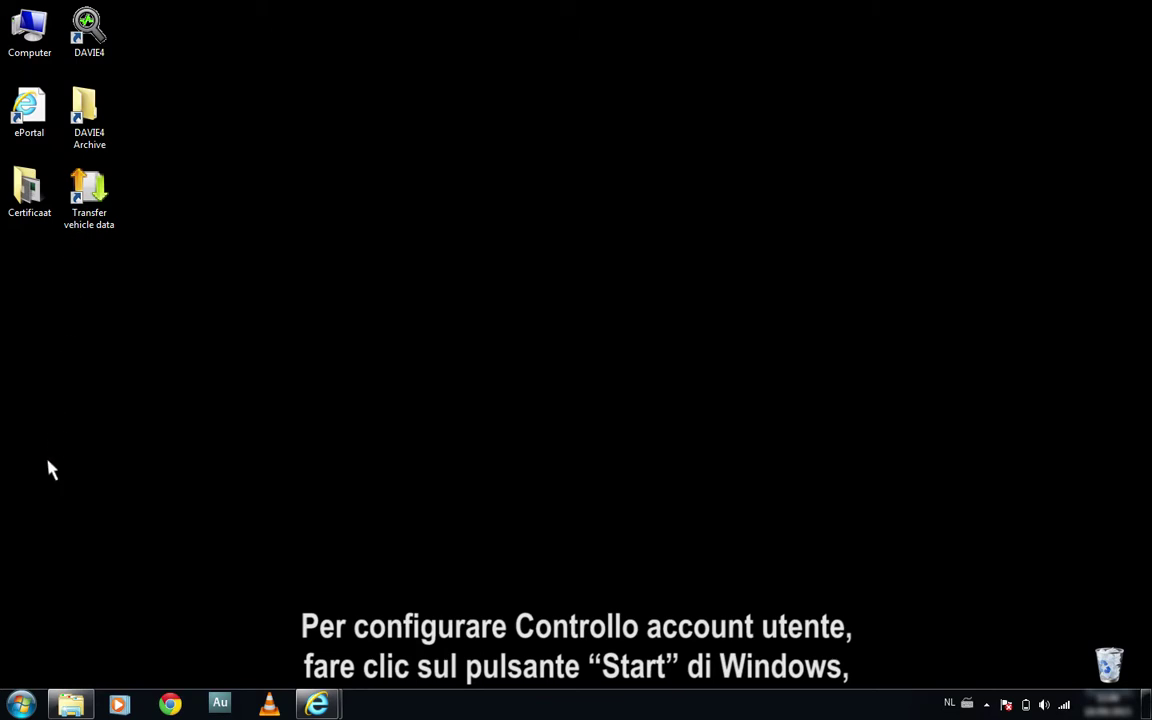
# Find User Account Control settings by searching UAC and lower the notification slider one notch
pyautogui.click(22, 706)
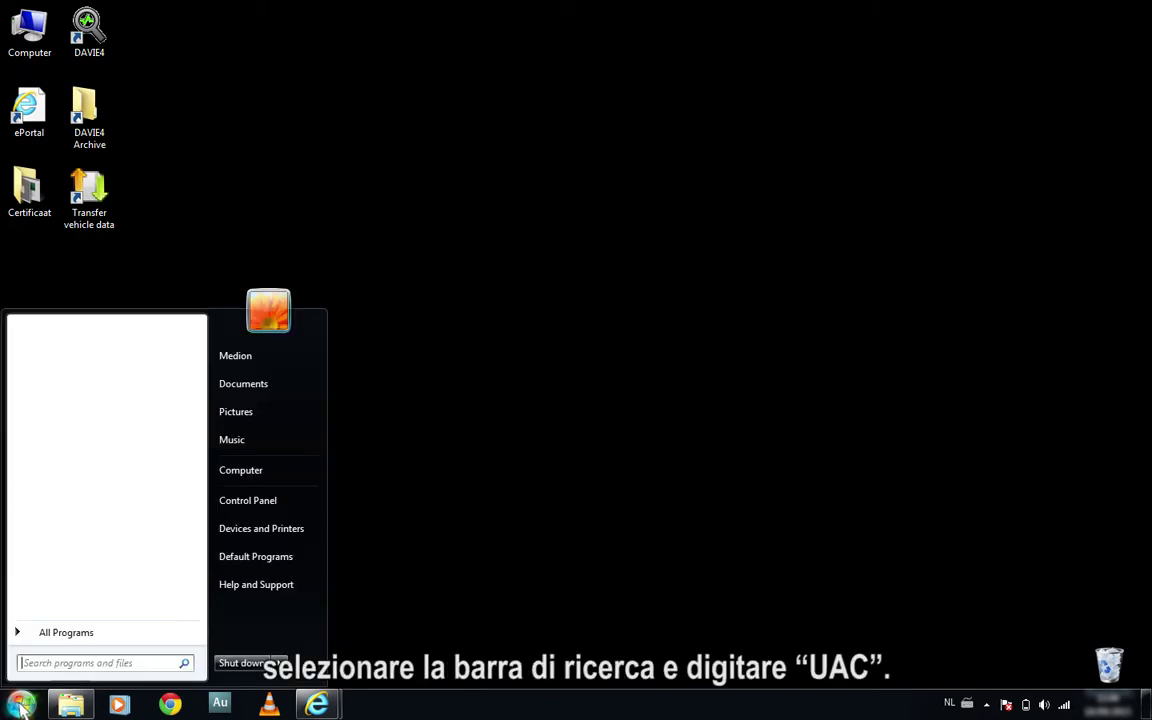
pyautogui.write('UACUAC')
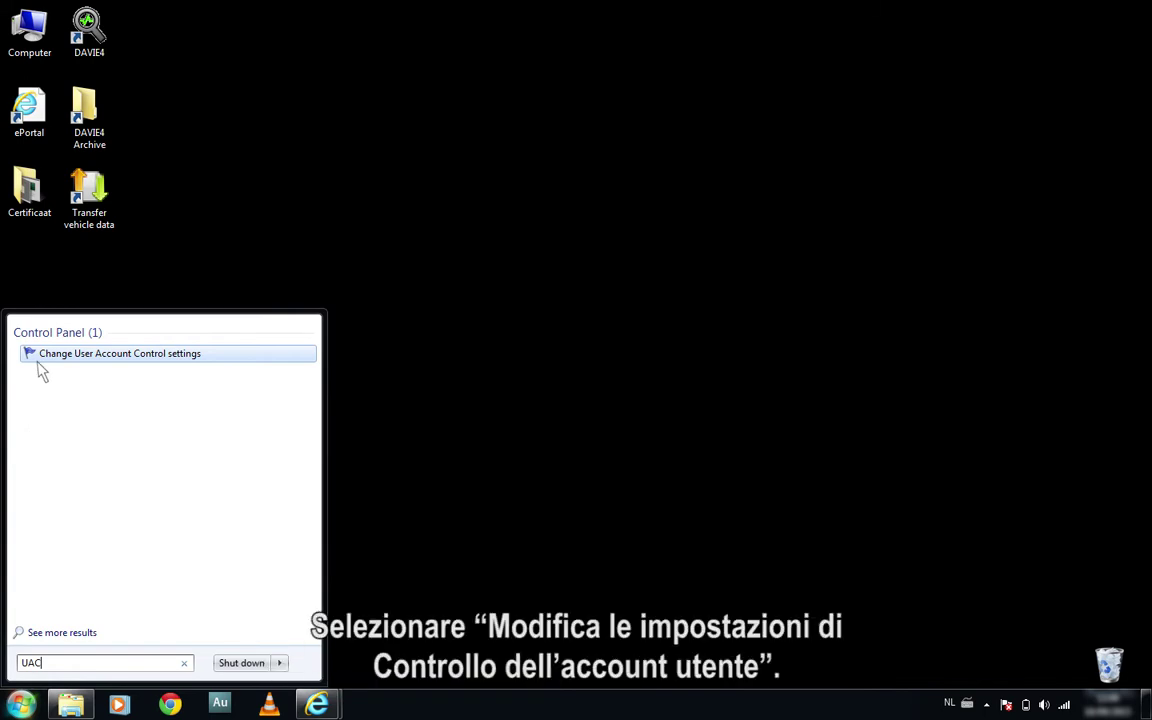
pyautogui.click(38, 360)
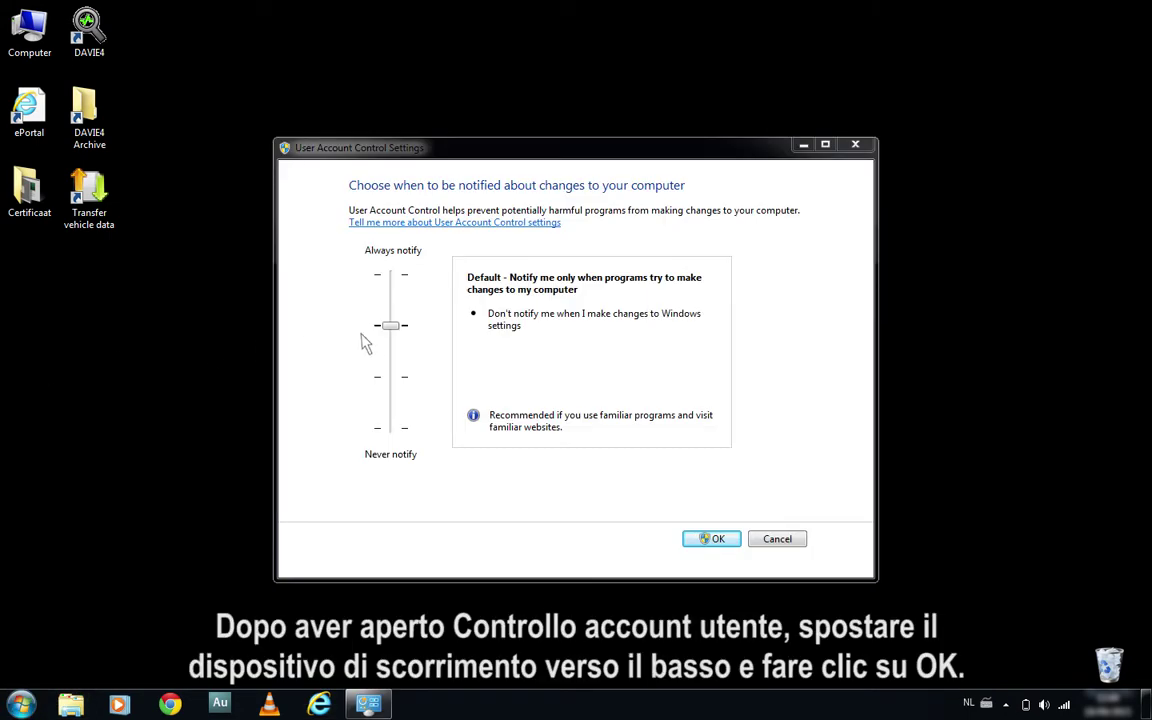
pyautogui.moveTo(391, 327); pyautogui.dragTo(400, 440)
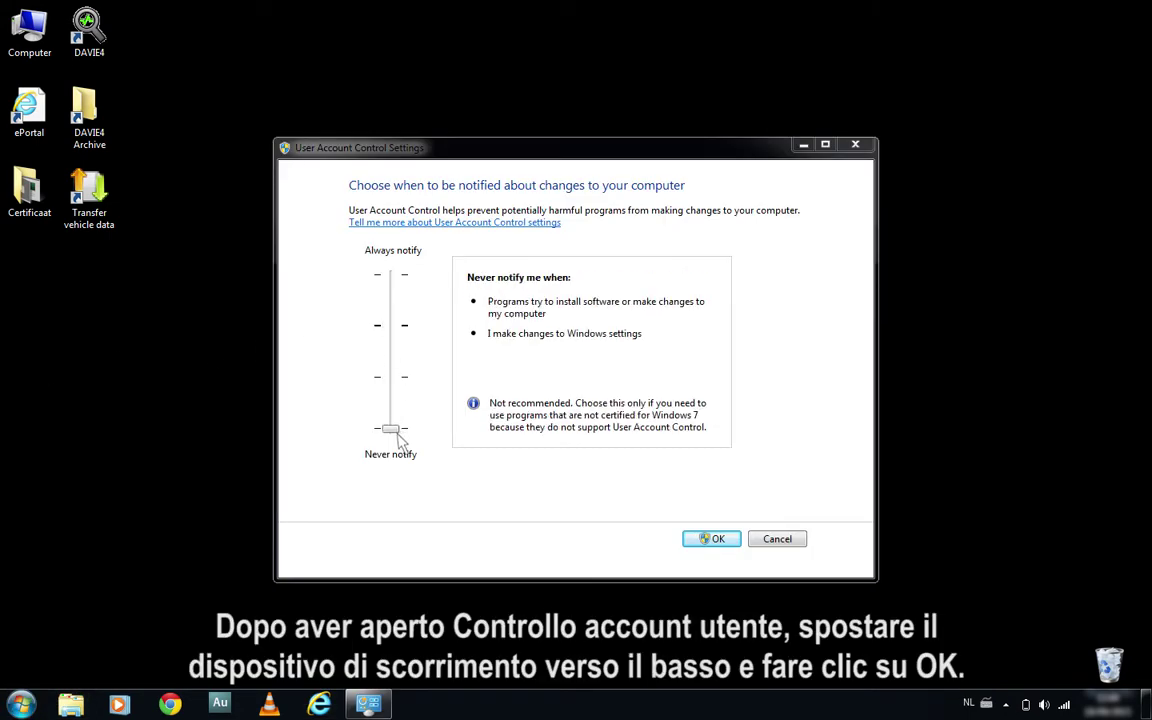
# Confirm the Never notify setting with OK, closing User Account Control Settings
pyautogui.click(712, 540)
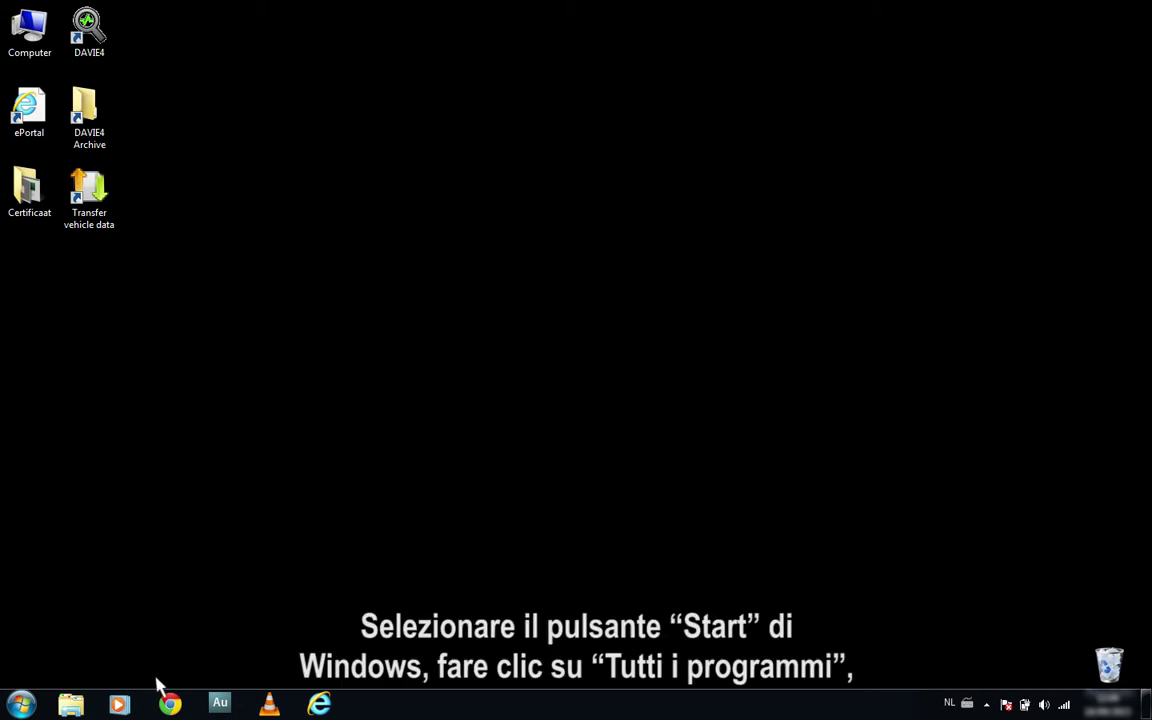
# Launch Certificate Manager from the DAVIE4 folder under All Programs
pyautogui.click(22, 705)
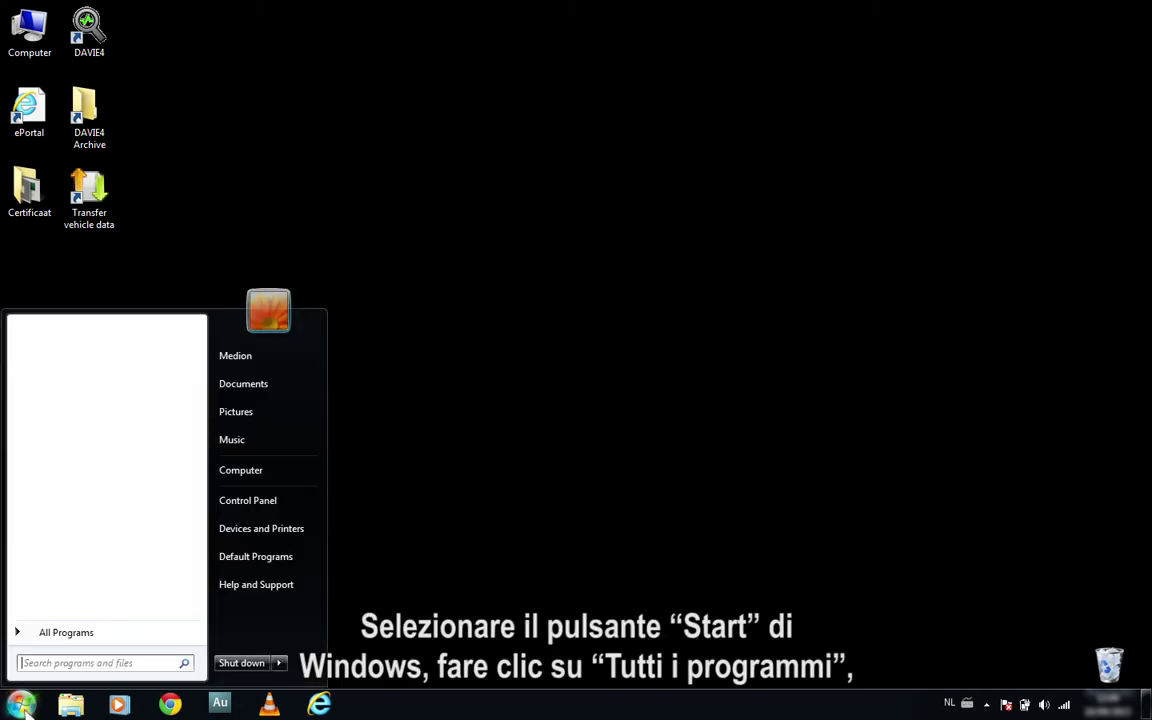
pyautogui.click(60, 632)
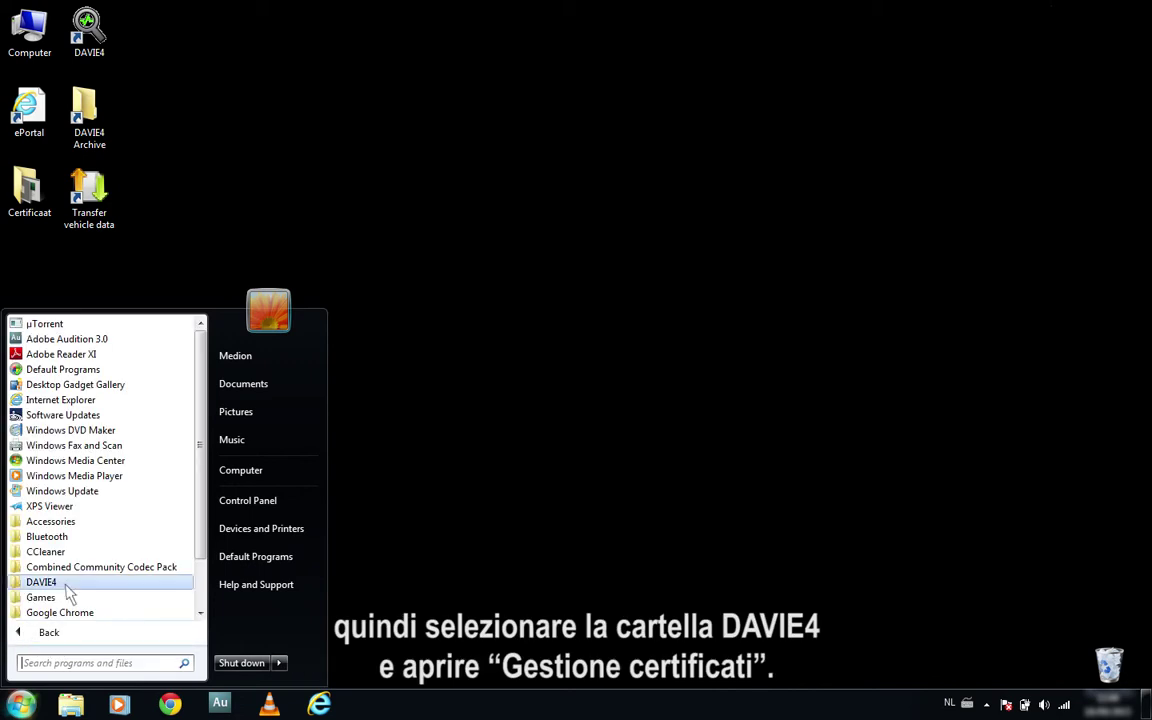
pyautogui.click(45, 582)
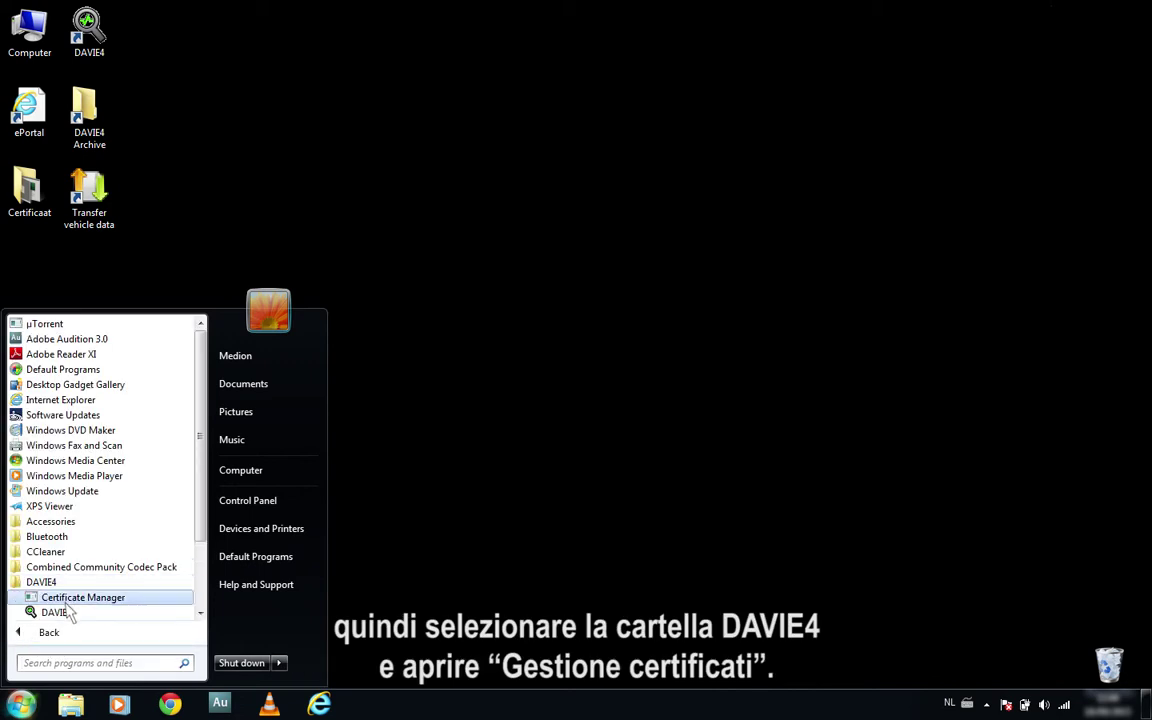
pyautogui.click(66, 603)
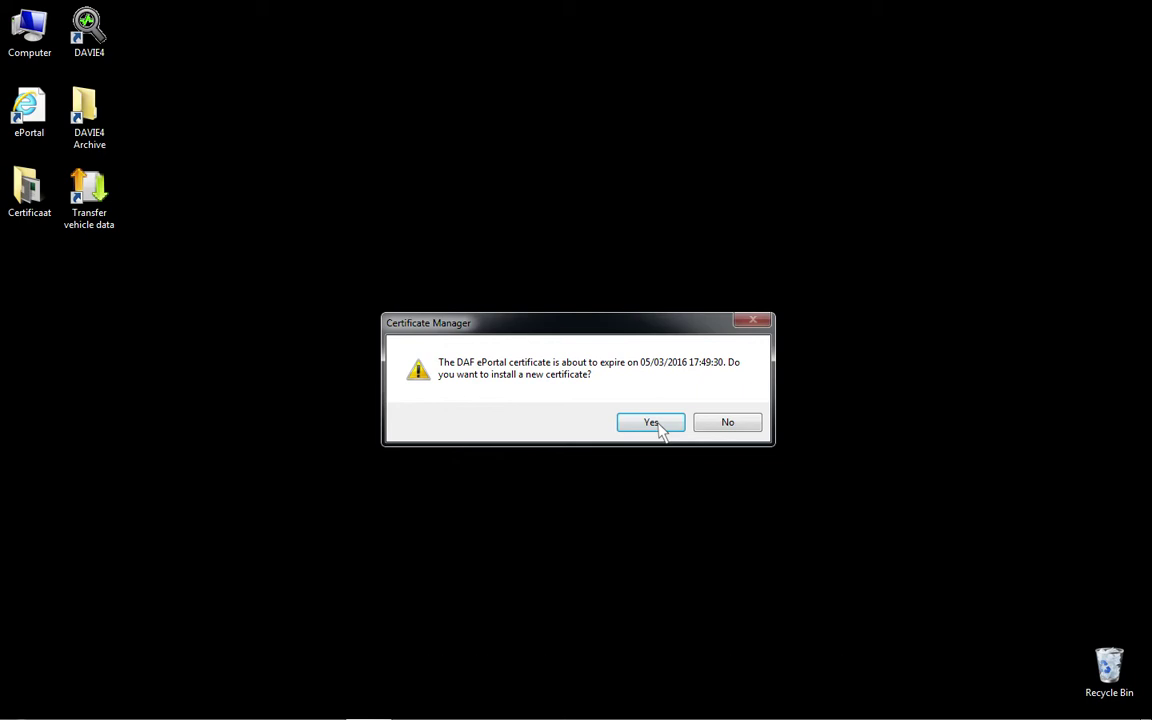
# Agree to install a new certificate and submit the .pfx file from the USB drive
pyautogui.click(652, 423)
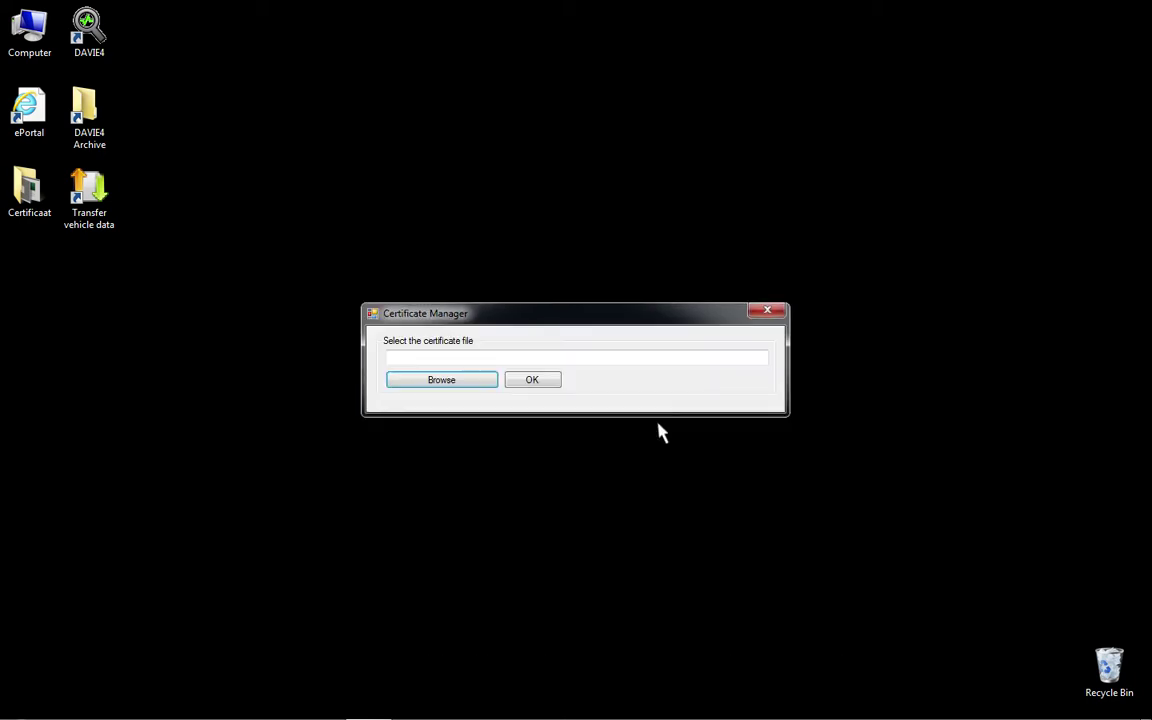
pyautogui.click(463, 385)
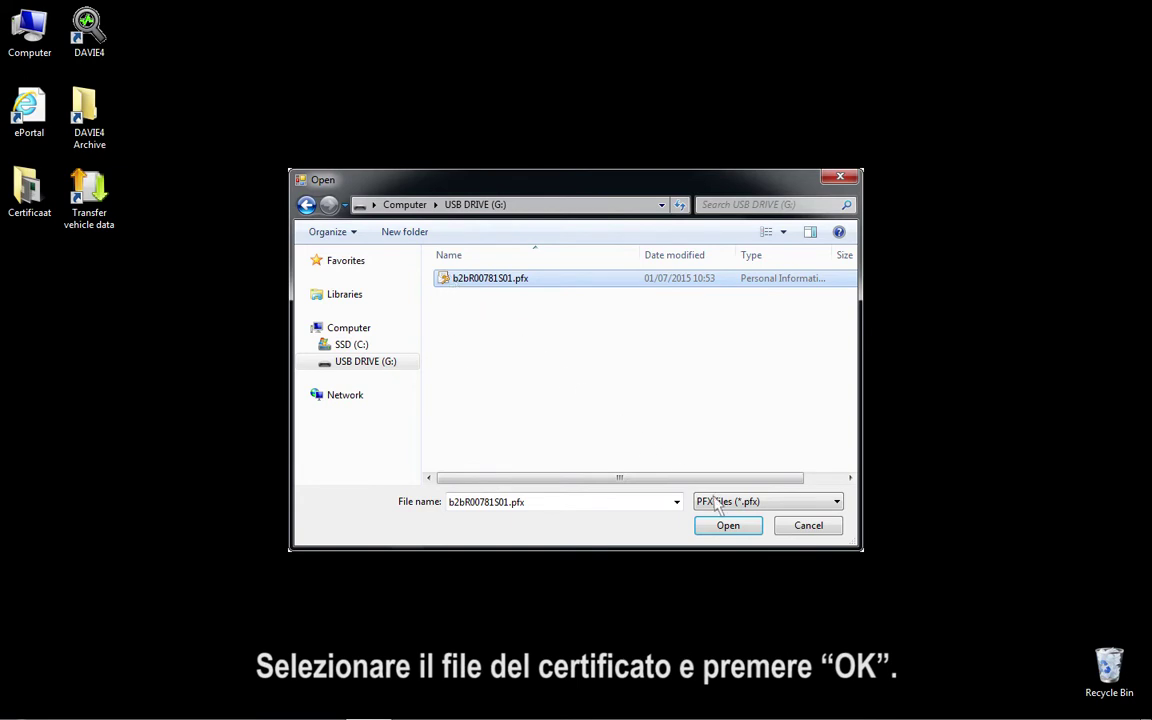
pyautogui.click(745, 527)
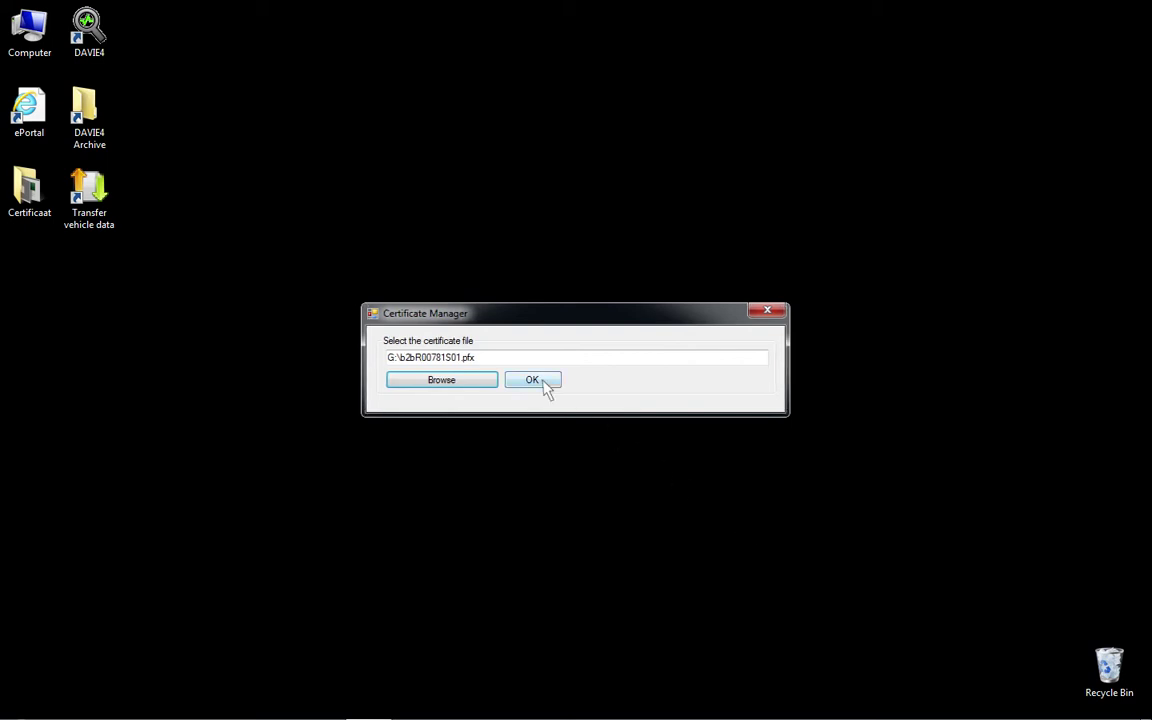
pyautogui.click(544, 382)
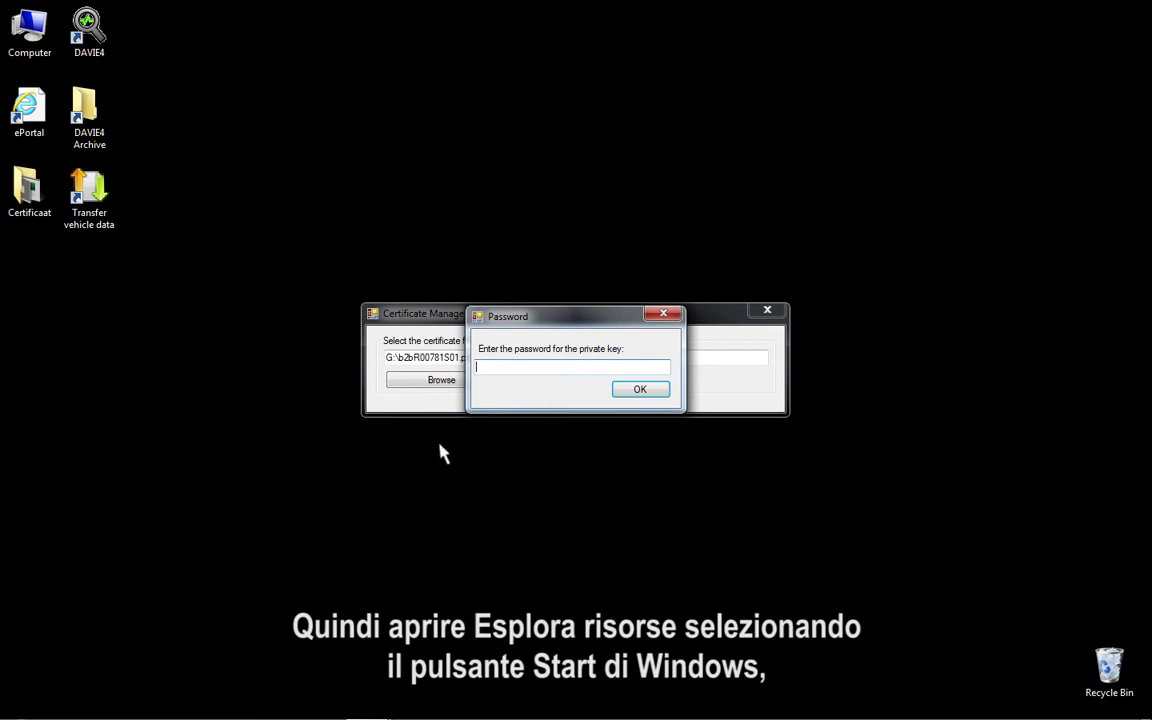
pyautogui.click(22, 705)
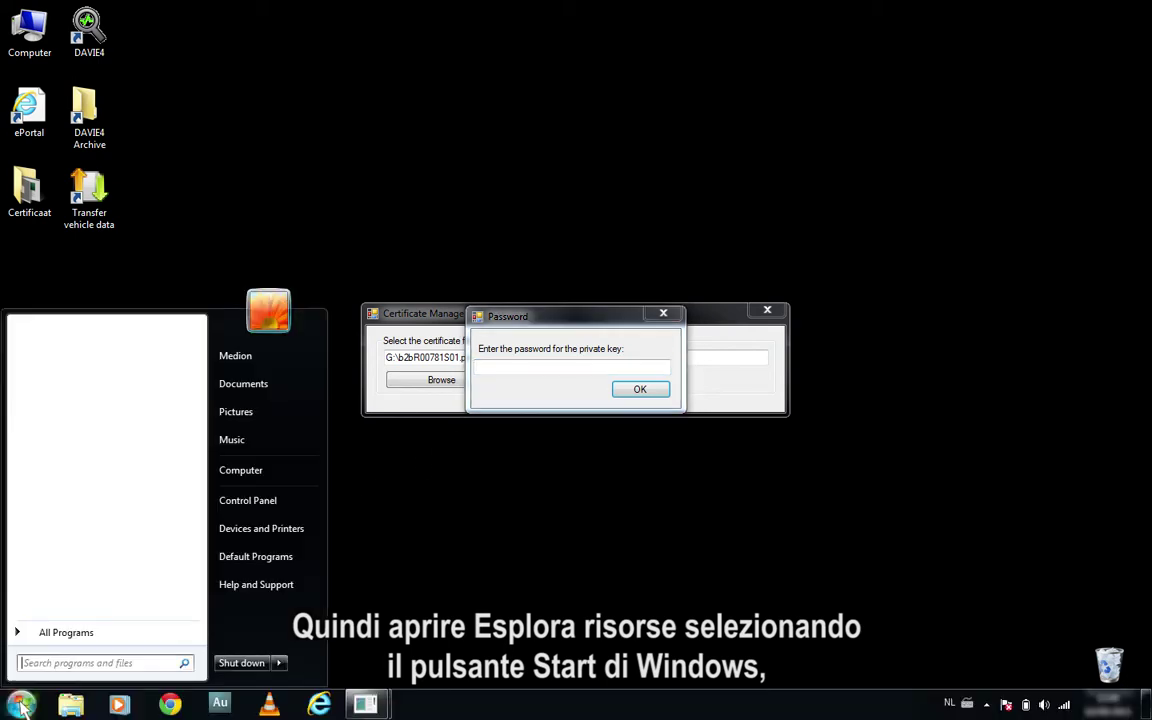
# Copy the certificate password from New Text Document.txt on the USB drive, then close Notepad
pyautogui.click(272, 476)
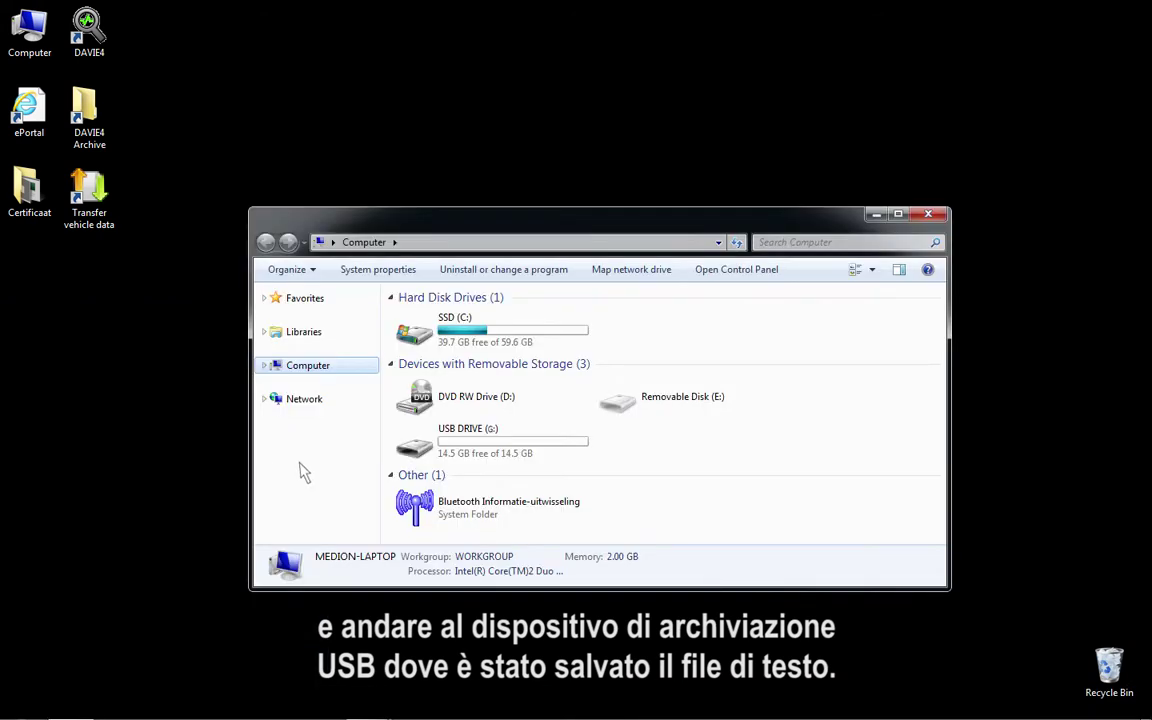
pyautogui.doubleClick(415, 448)
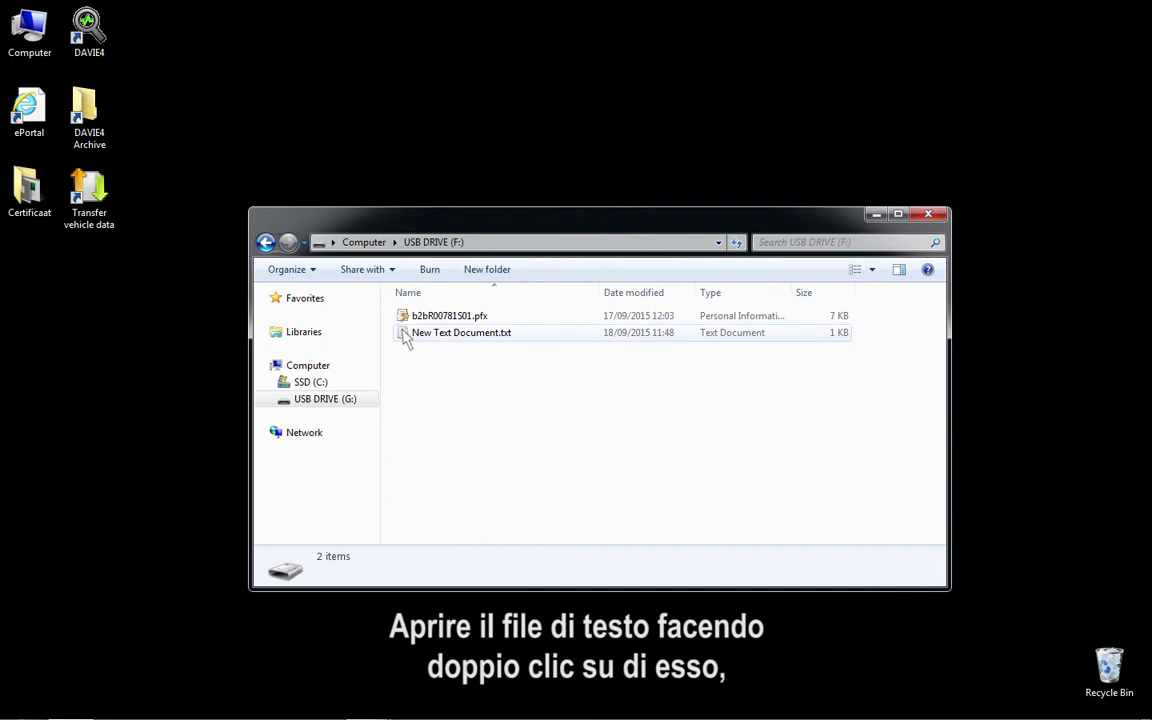
pyautogui.doubleClick(440, 332)
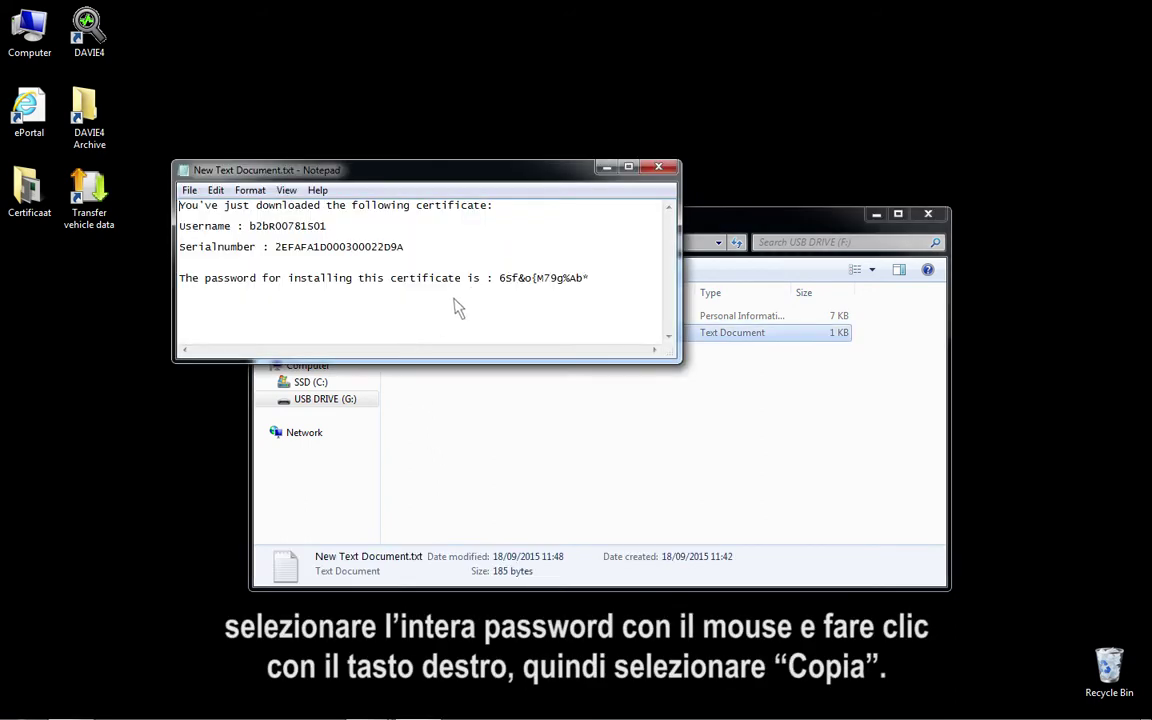
pyautogui.moveTo(497, 279); pyautogui.dragTo(592, 281)
pyautogui.rightClick(592, 281)
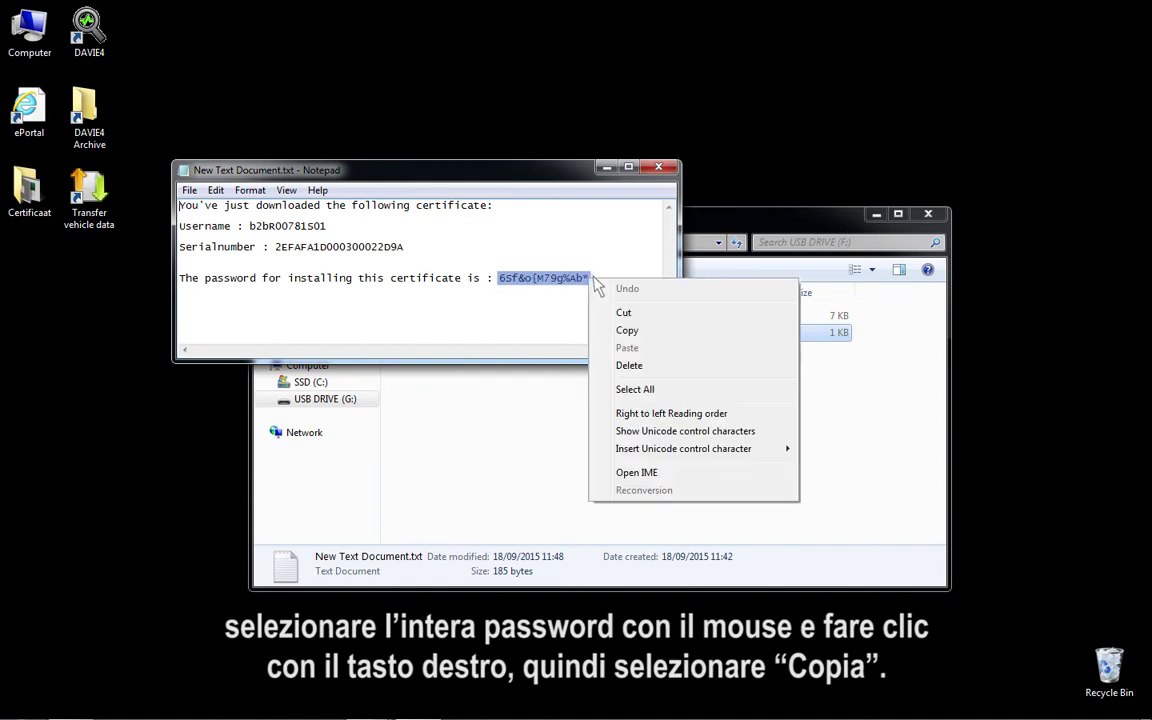
pyautogui.click(640, 331)
pyautogui.click(657, 170)
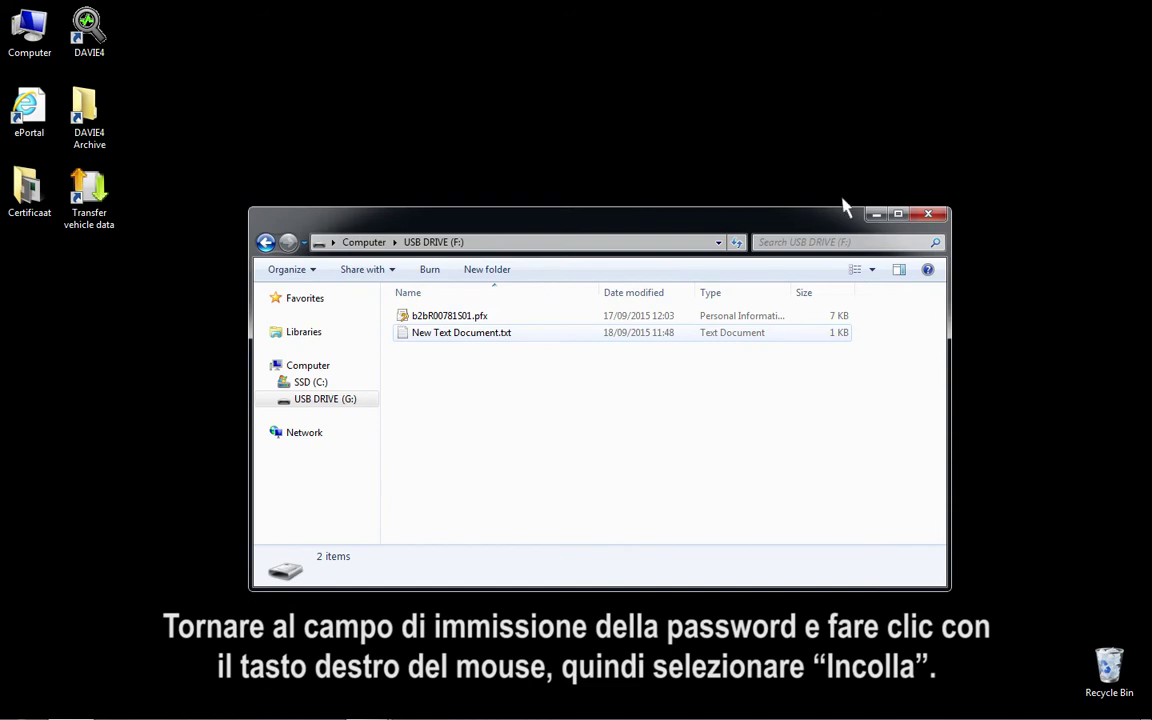
# Paste the copied password into the Certificate Manager, install the certificate and dismiss the success message
pyautogui.click(928, 215)
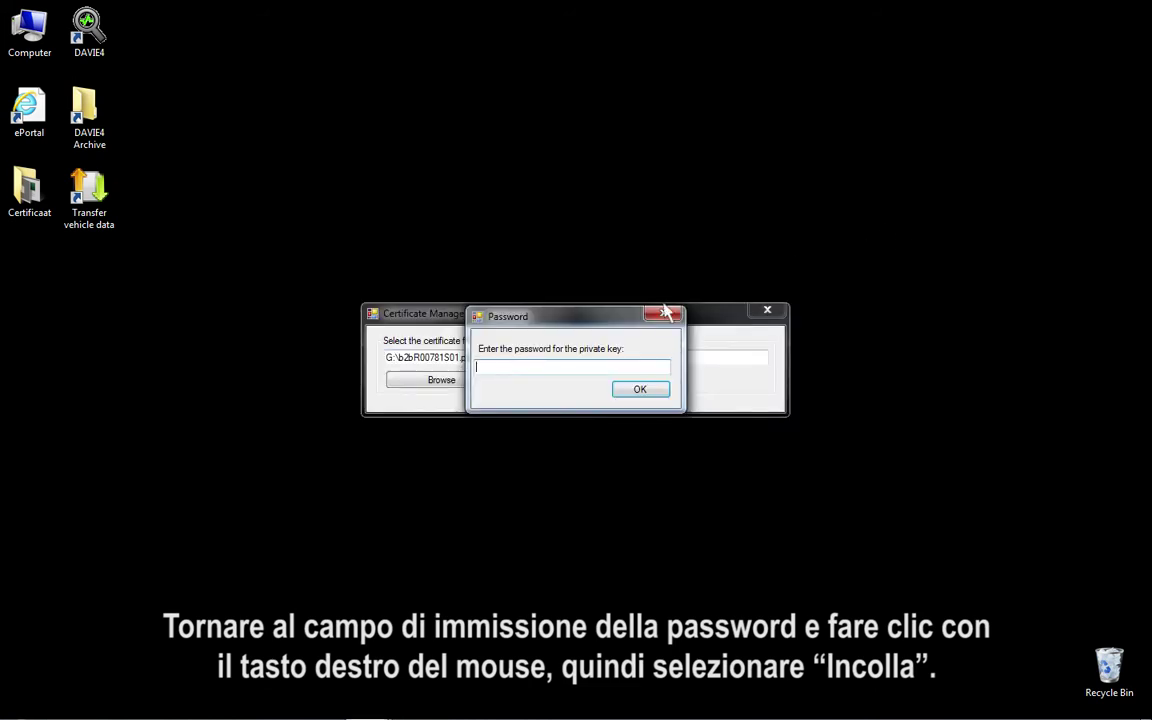
pyautogui.rightClick(498, 367)
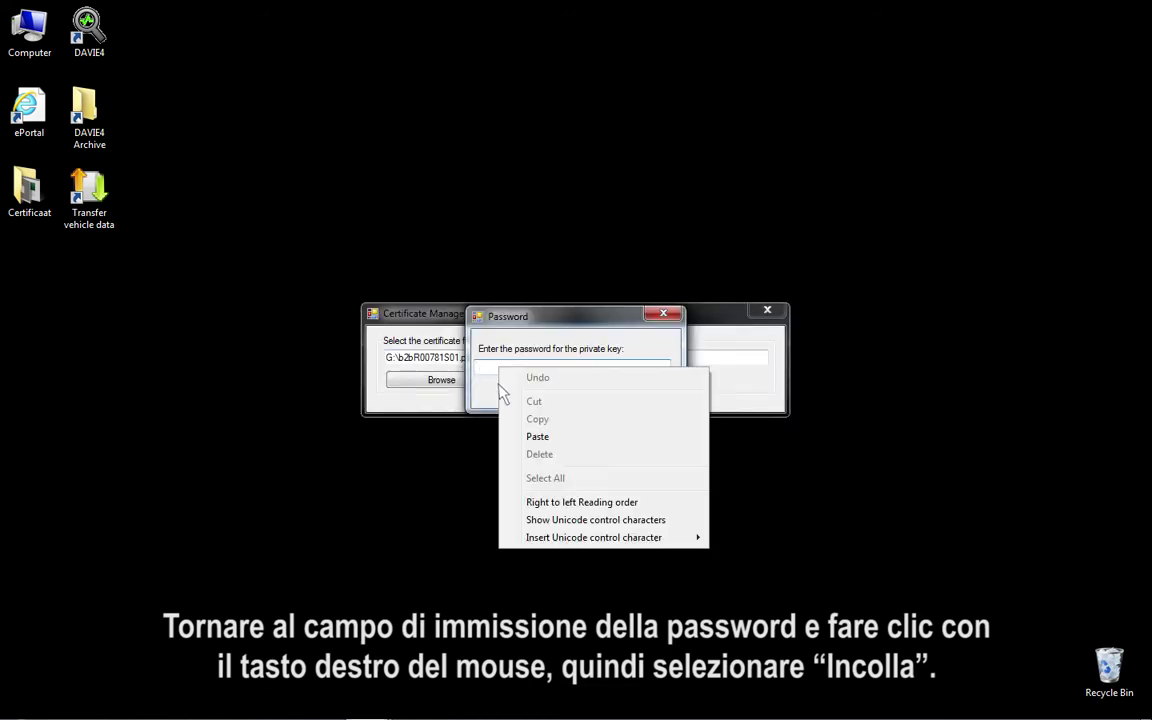
pyautogui.click(551, 437)
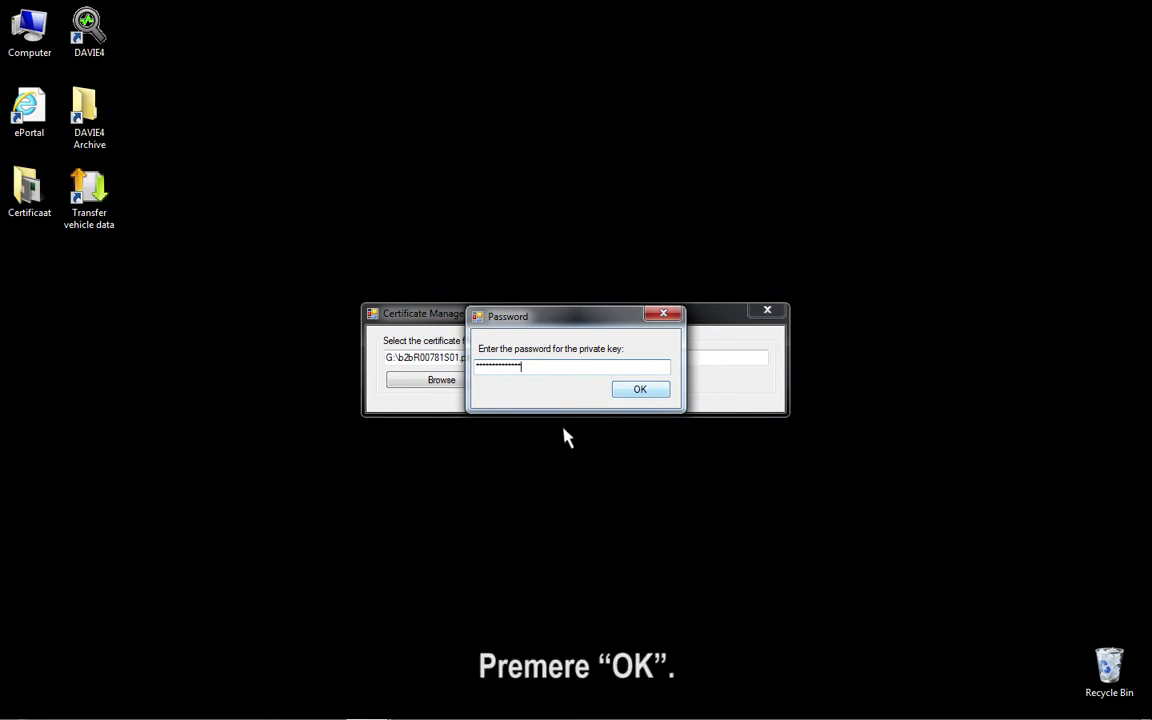
pyautogui.click(640, 392)
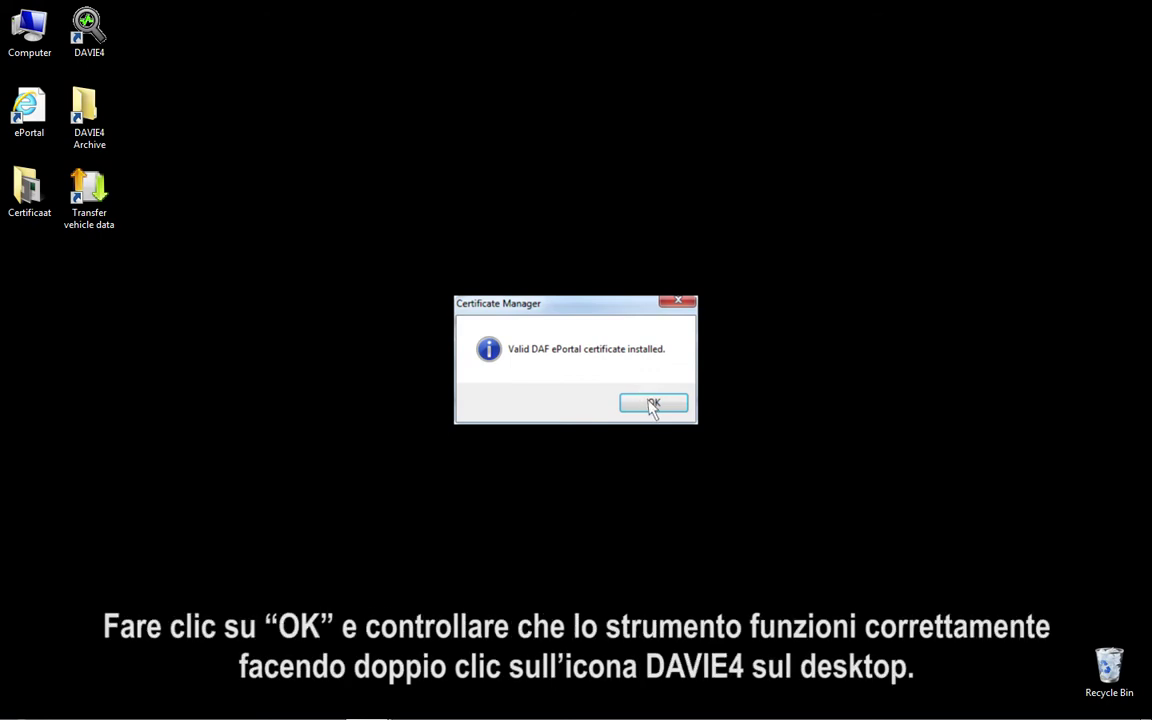
pyautogui.click(654, 403)
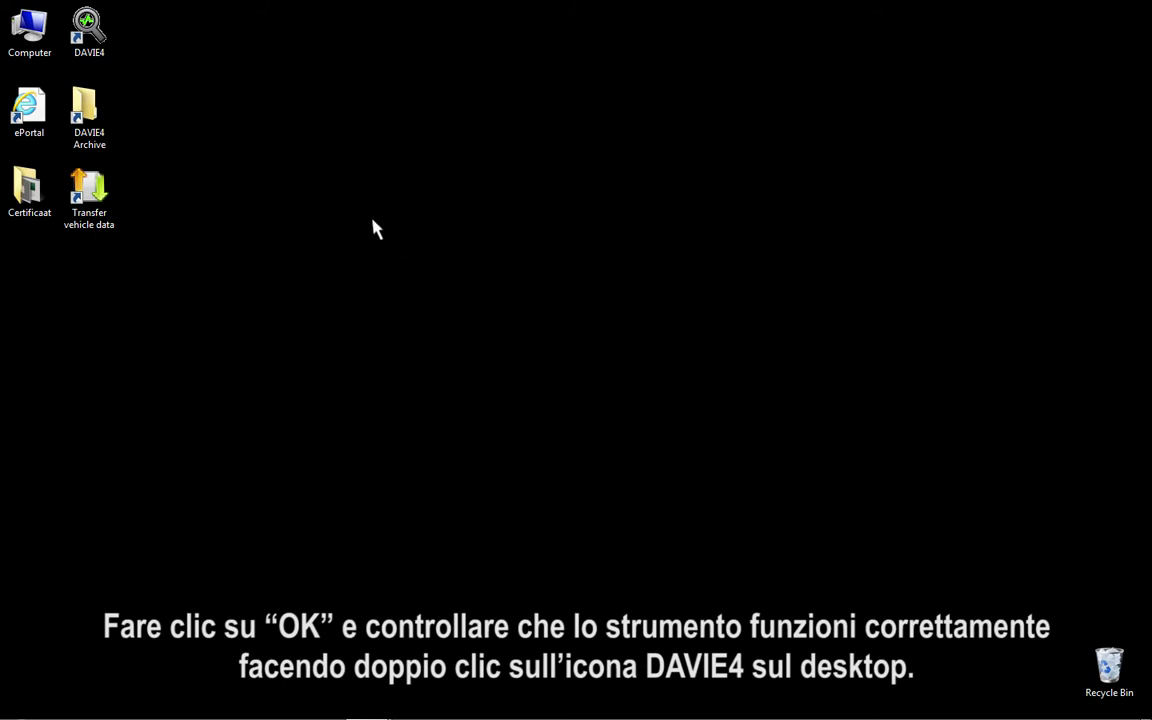
# Launch DAVIE4, log in with the user name and password, then open the DAVIE4 Documentation page in ePortal
pyautogui.doubleClick(87, 28)
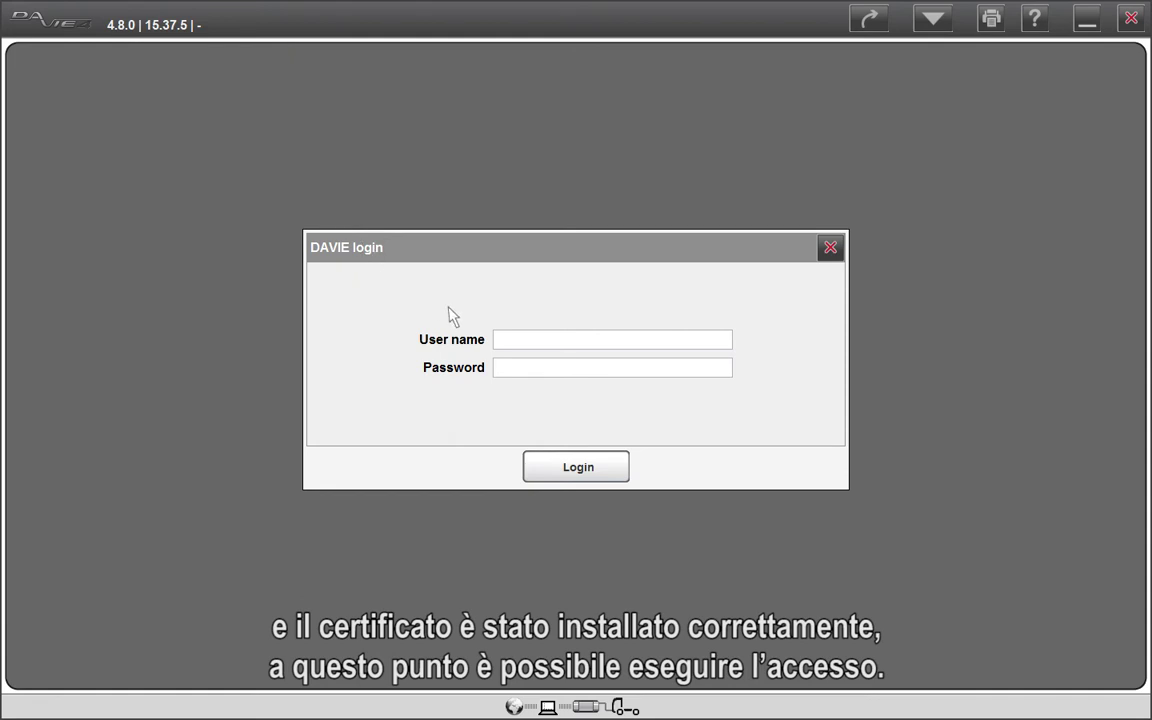
pyautogui.click(498, 341)
pyautogui.write('davie4user')
pyautogui.click(499, 366)
pyautogui.write('******')
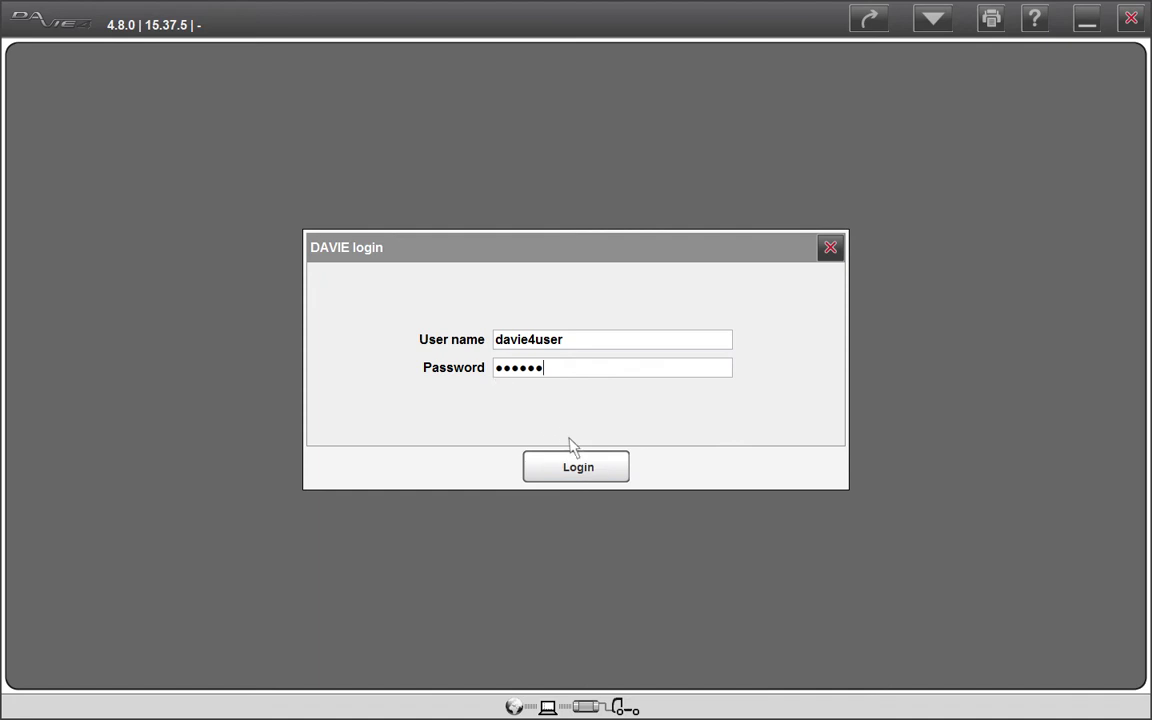
pyautogui.click(605, 472)
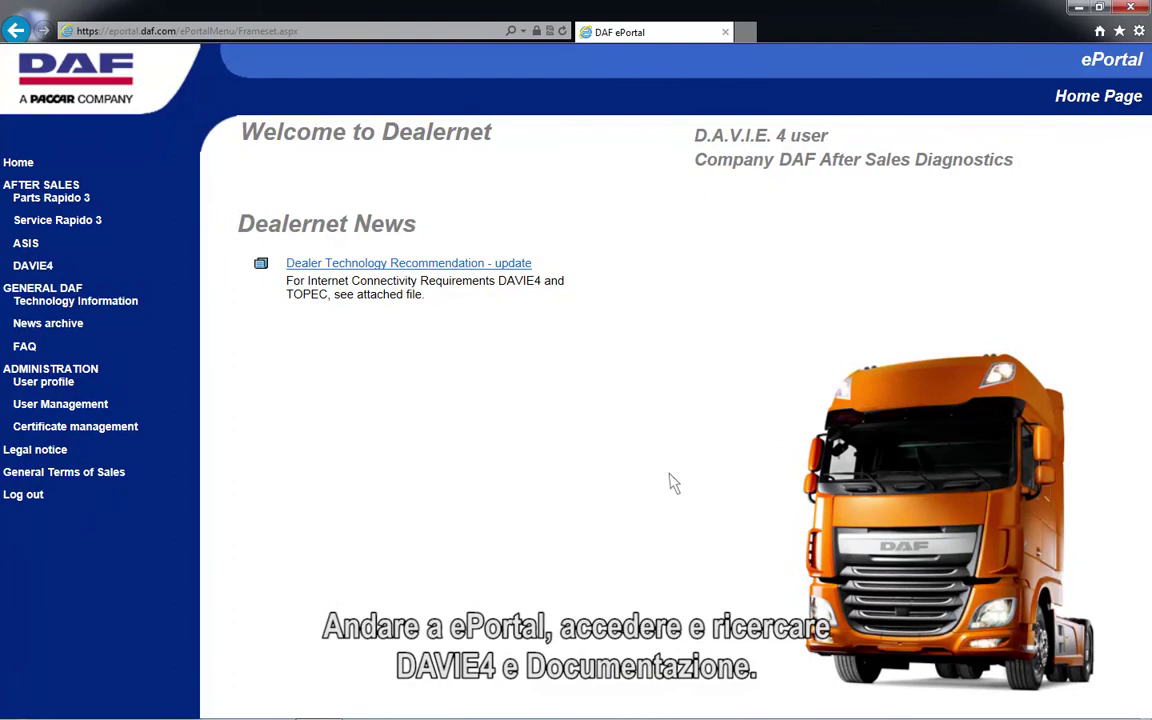
pyautogui.click(33, 266)
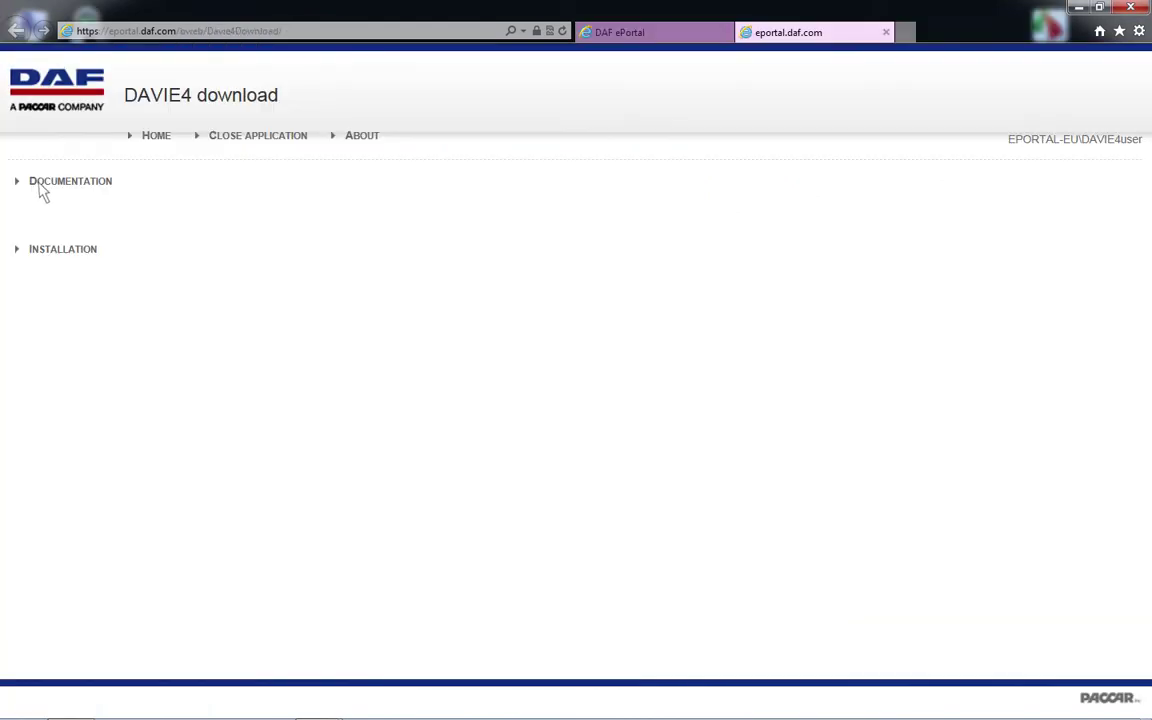
pyautogui.click(40, 186)
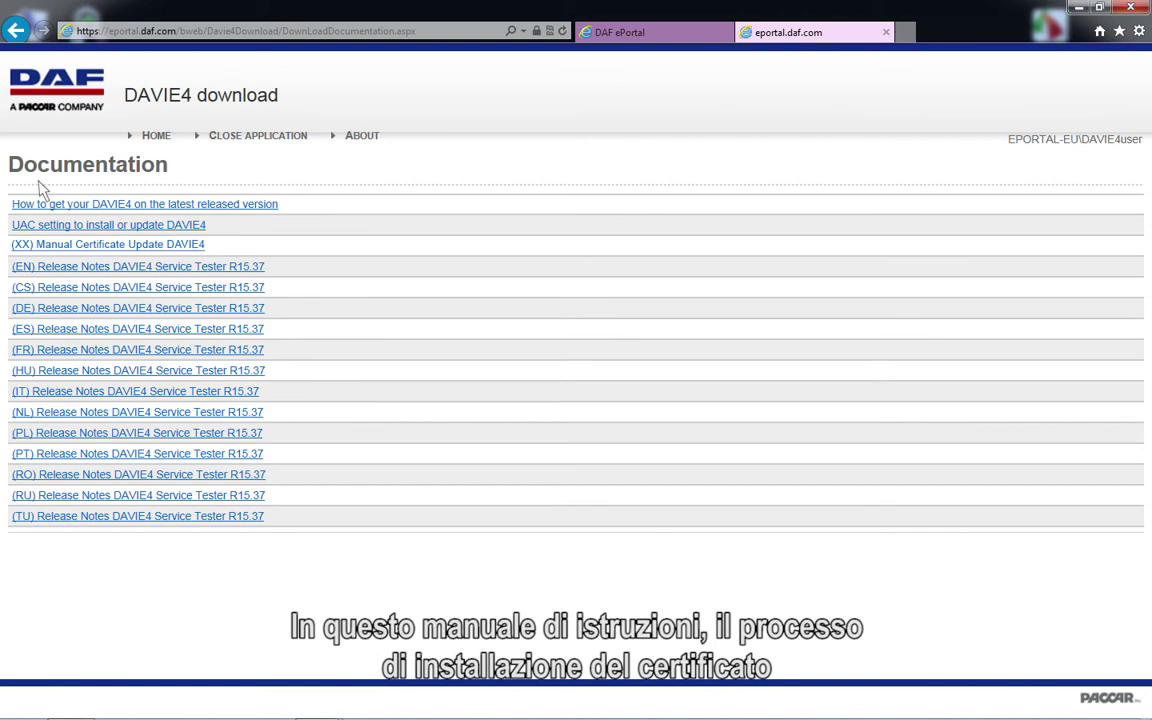